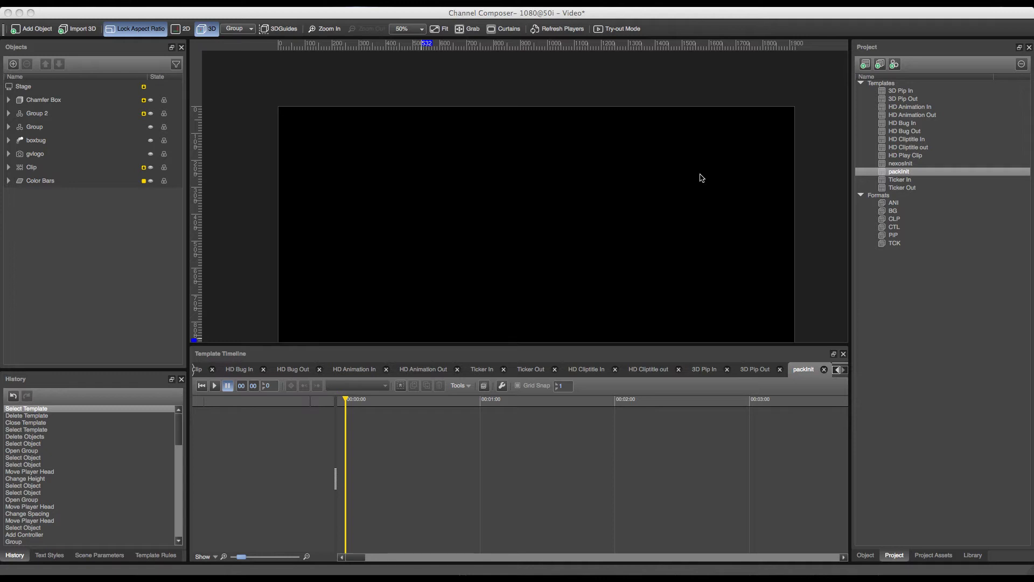
Add a new template and rename it 'Dynamic Cliptitle In'.
left_click(865, 65)
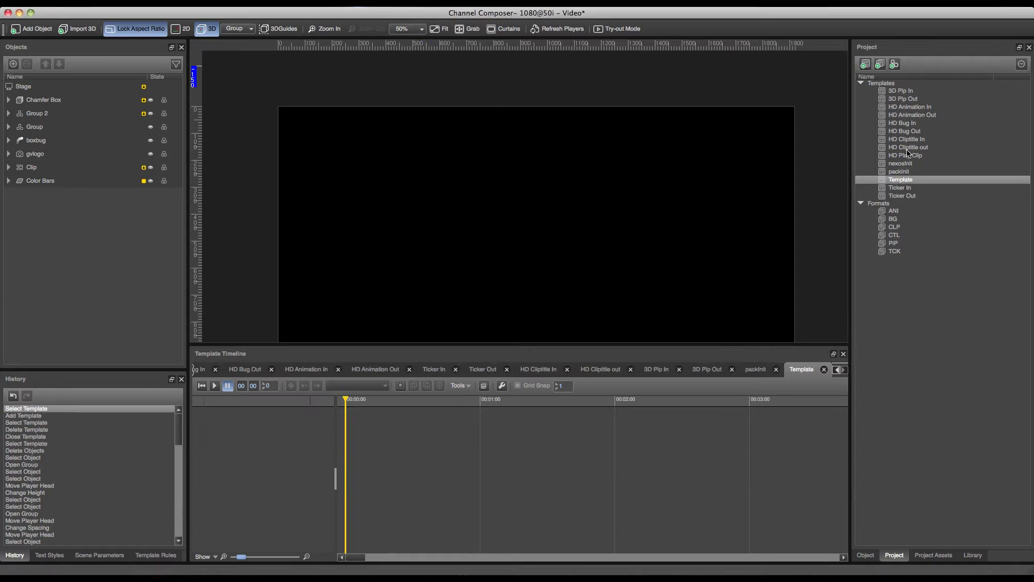
double_click(908, 183)
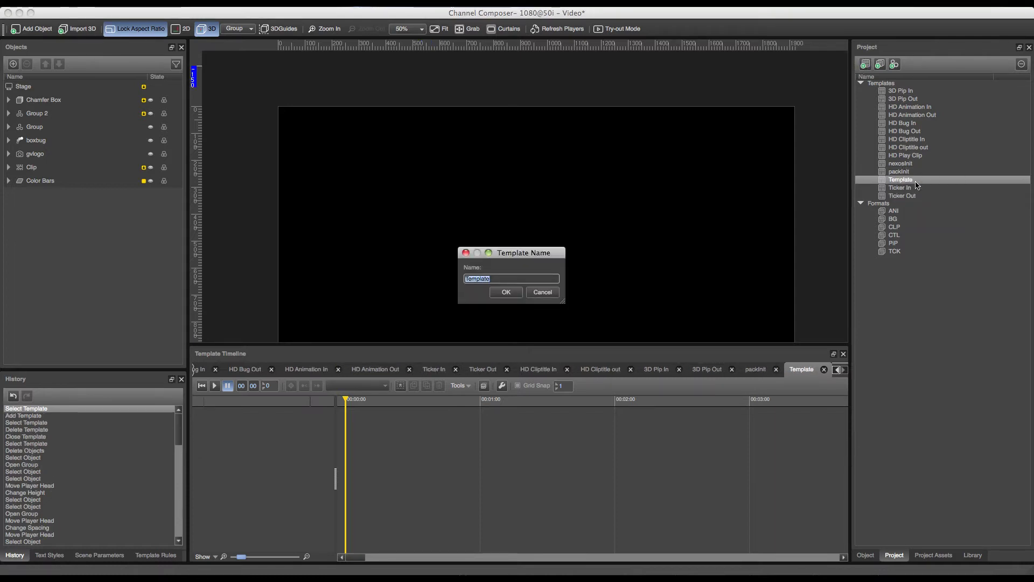
type("Dynamic Cliptitle In")
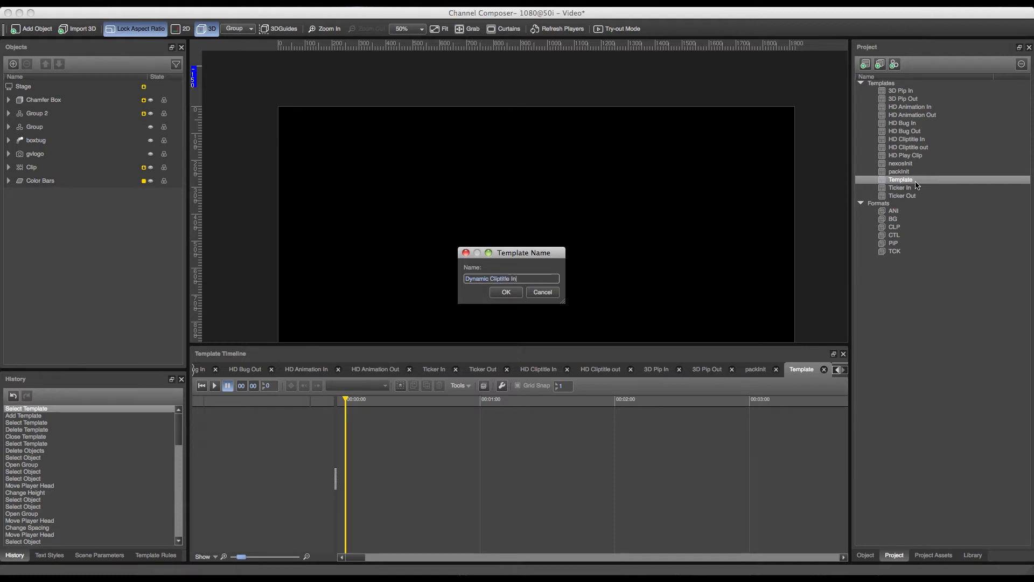
key("Return")
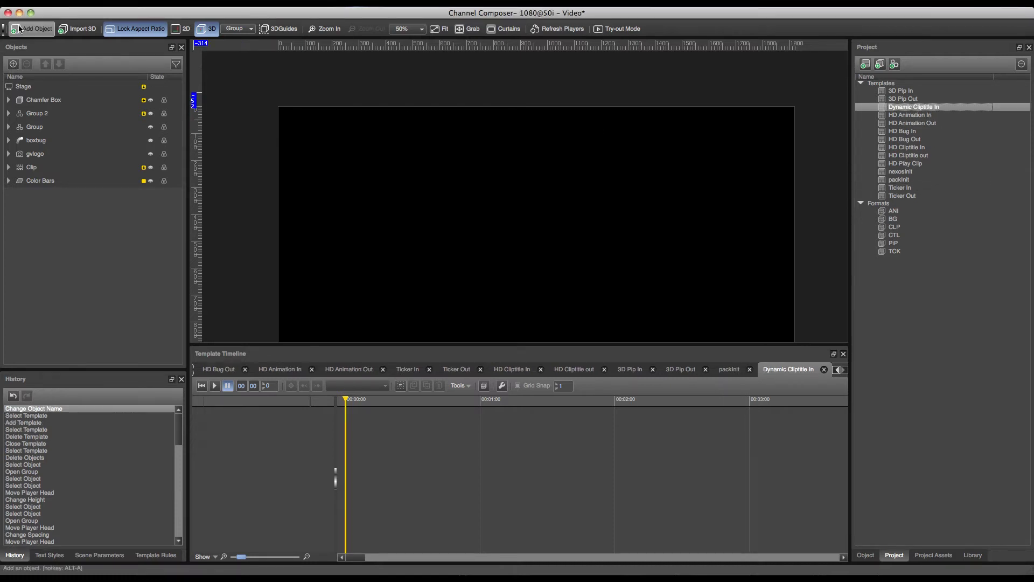
Add a plain Plane object, which appears as a green square on the stage.
left_click(18, 29)
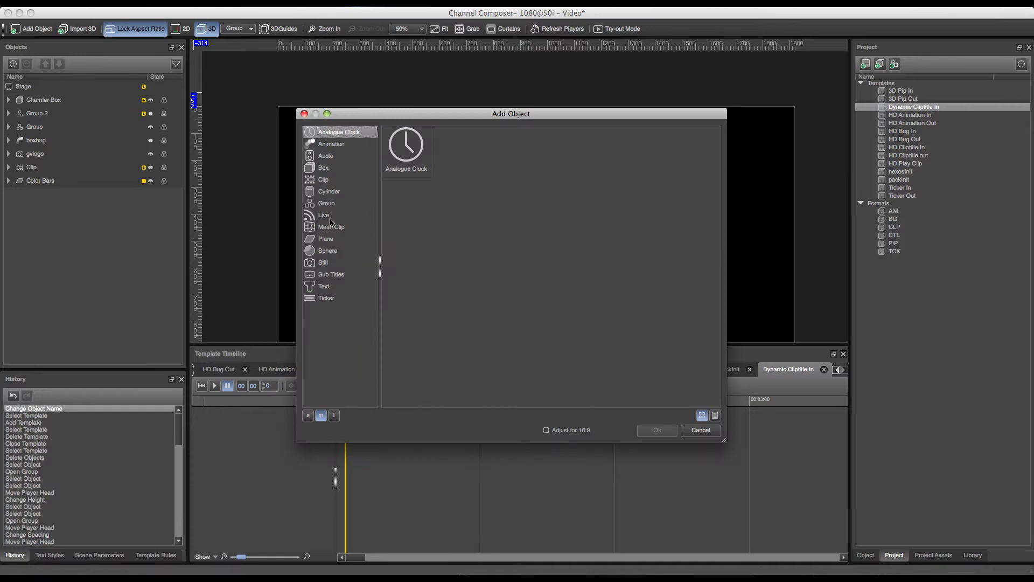
left_click(329, 240)
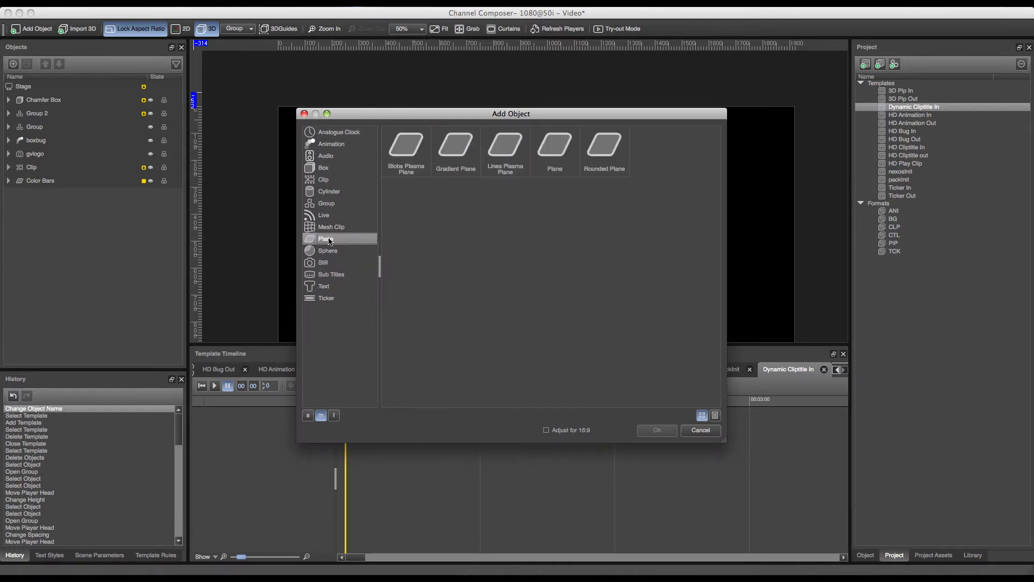
left_click(472, 171)
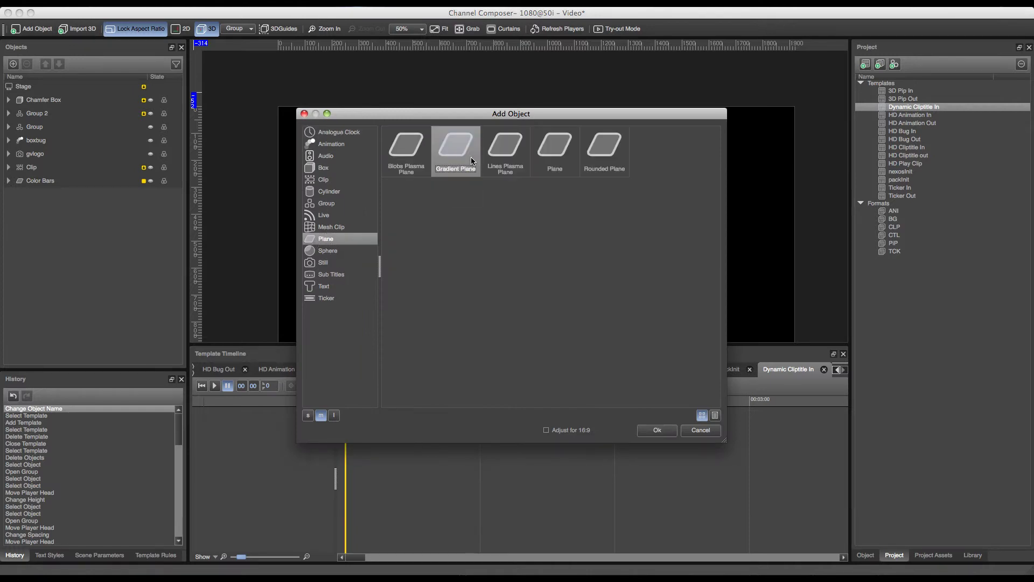
left_click(658, 430)
left_click(545, 142)
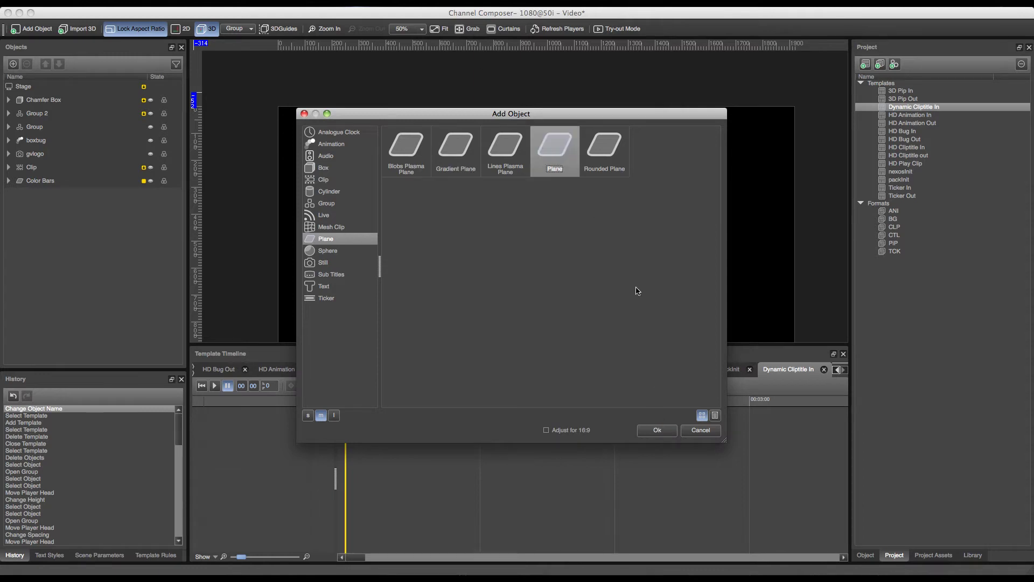
left_click(657, 430)
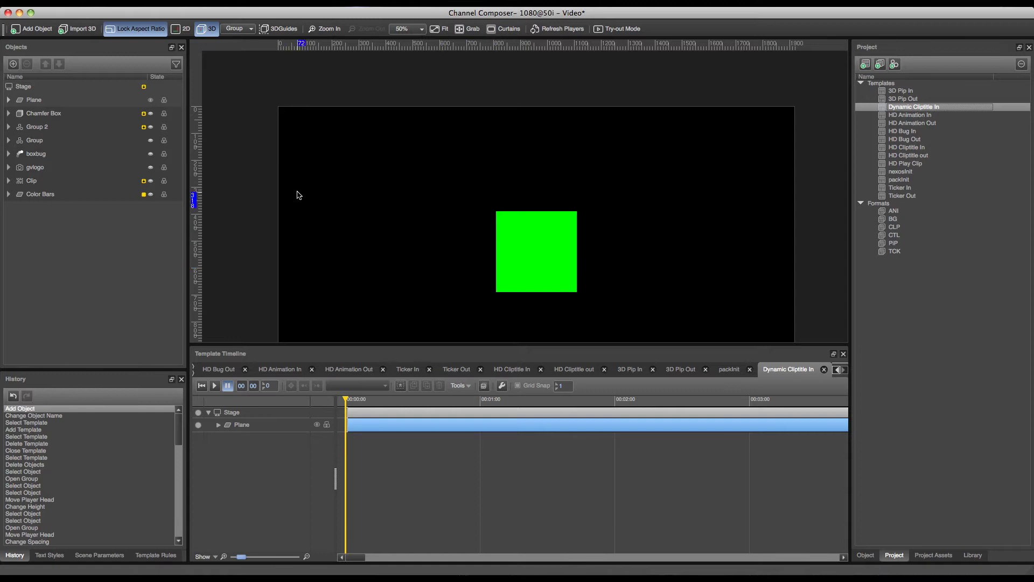
Add a plain Text object showing 'Grass Valley' over the green plane, and select it.
left_click(45, 33)
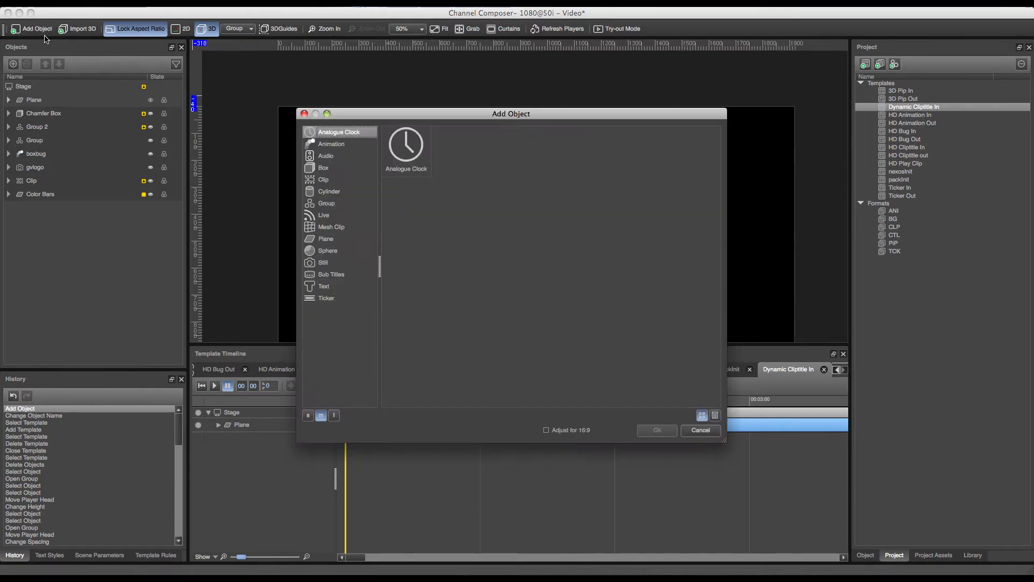
left_click(338, 287)
left_click(474, 167)
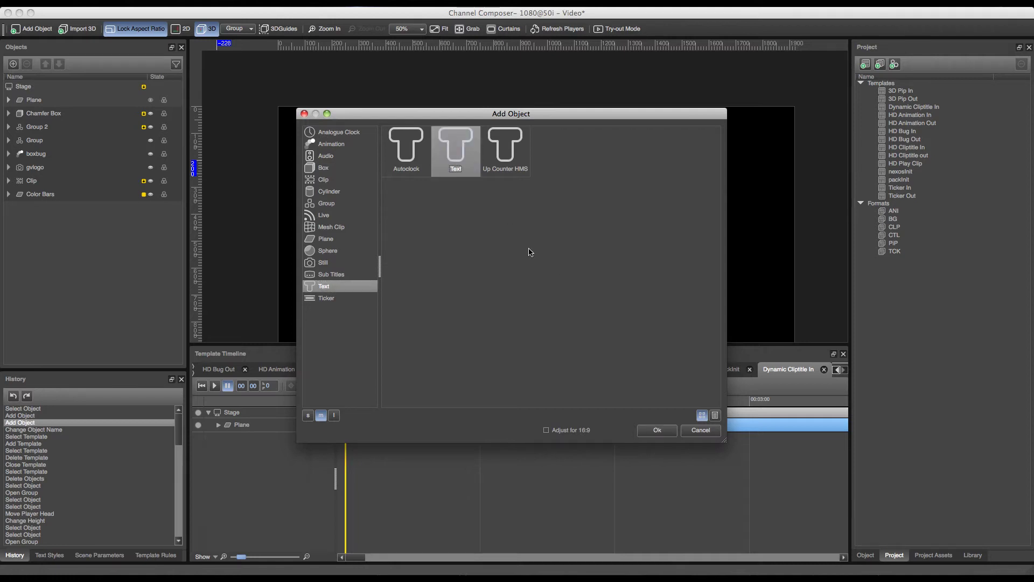
left_click(657, 429)
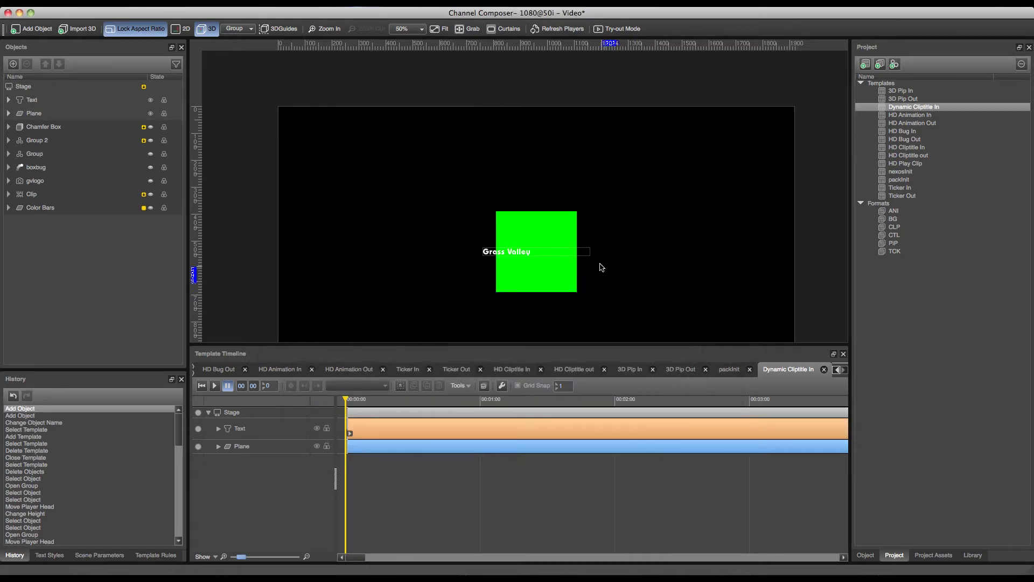
left_click(543, 251)
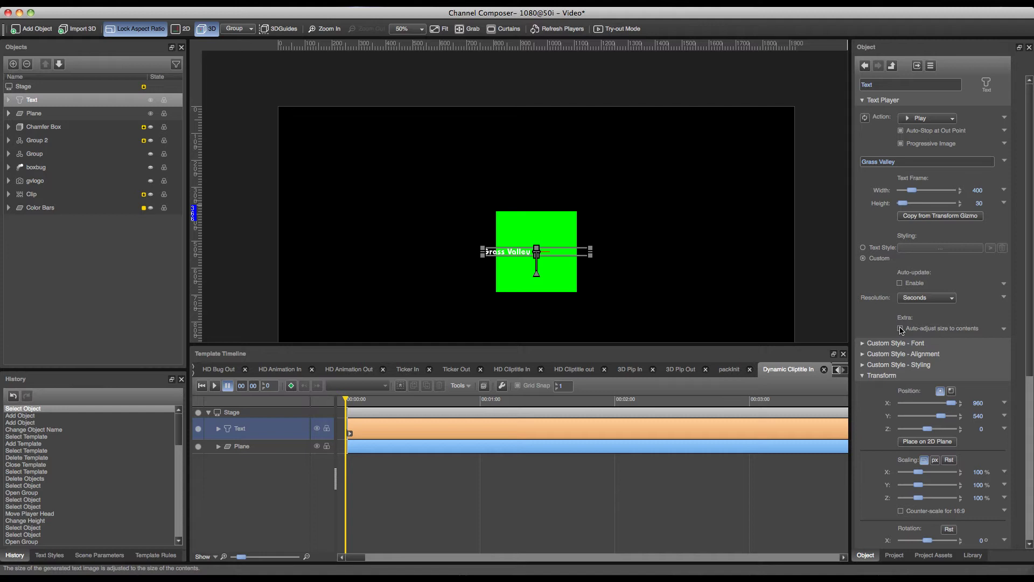
Make the Grass Valley text auto-size to its contents, at 70 pt in a 961-wide frame.
left_click(900, 329)
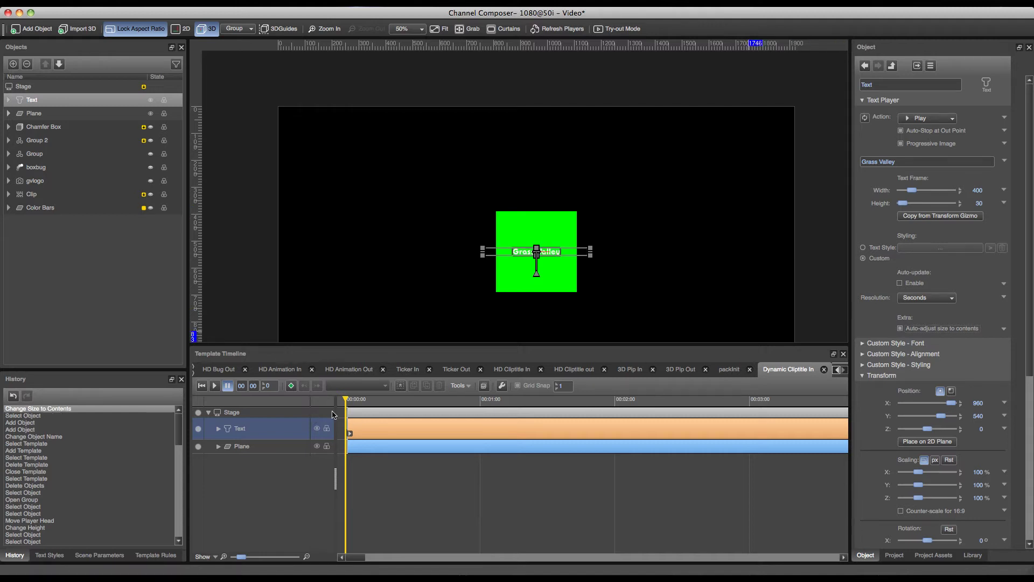
mouse_move(347, 401)
left_mouse_down()
mouse_move(392, 402)
mouse_move(347, 401)
left_mouse_up()
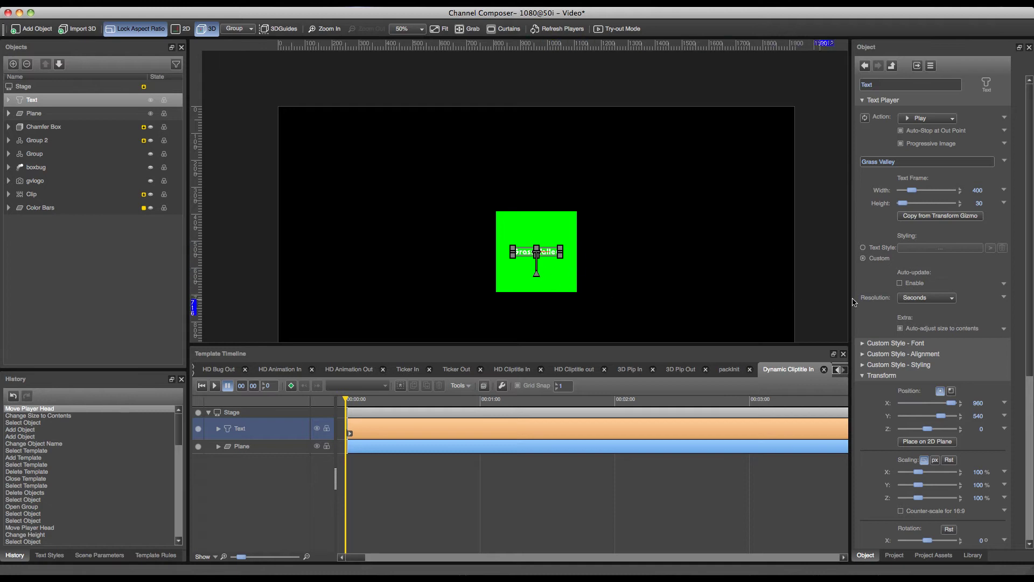
left_click(924, 344)
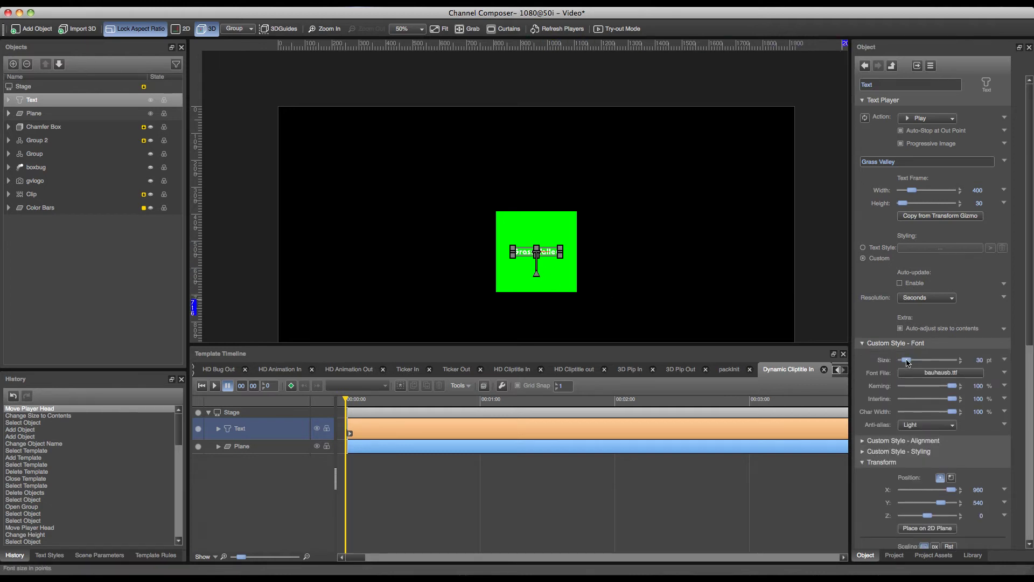
left_click_drag(906, 360, 907, 362)
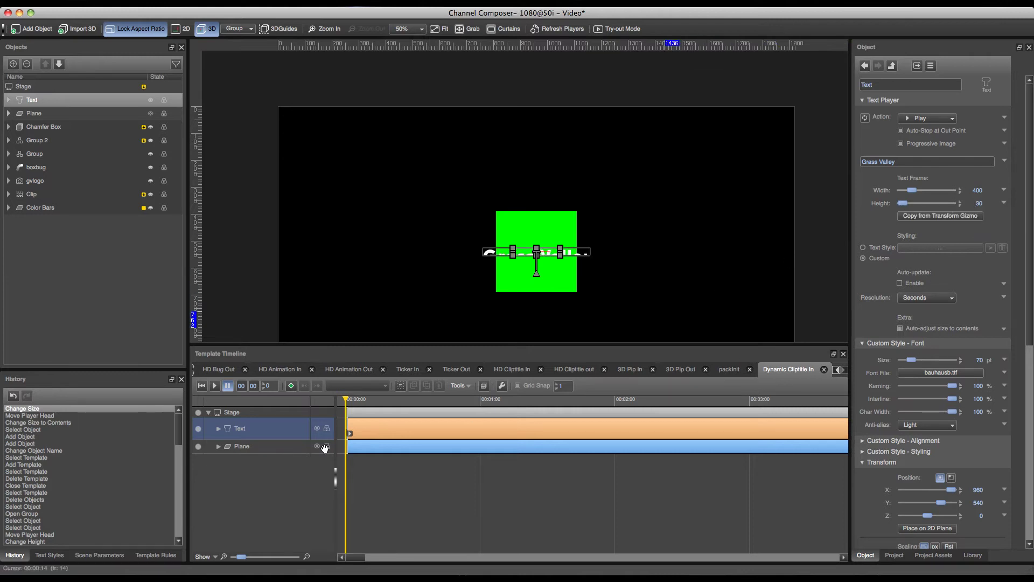
left_click(348, 401)
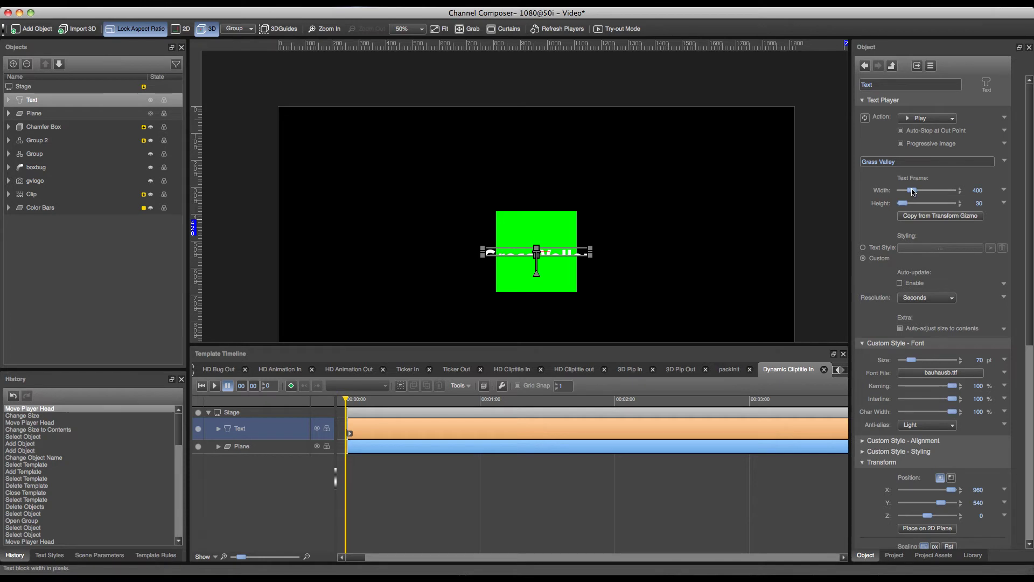
mouse_move(912, 192)
left_mouse_down()
mouse_move(927, 191)
mouse_move(907, 205)
left_mouse_up()
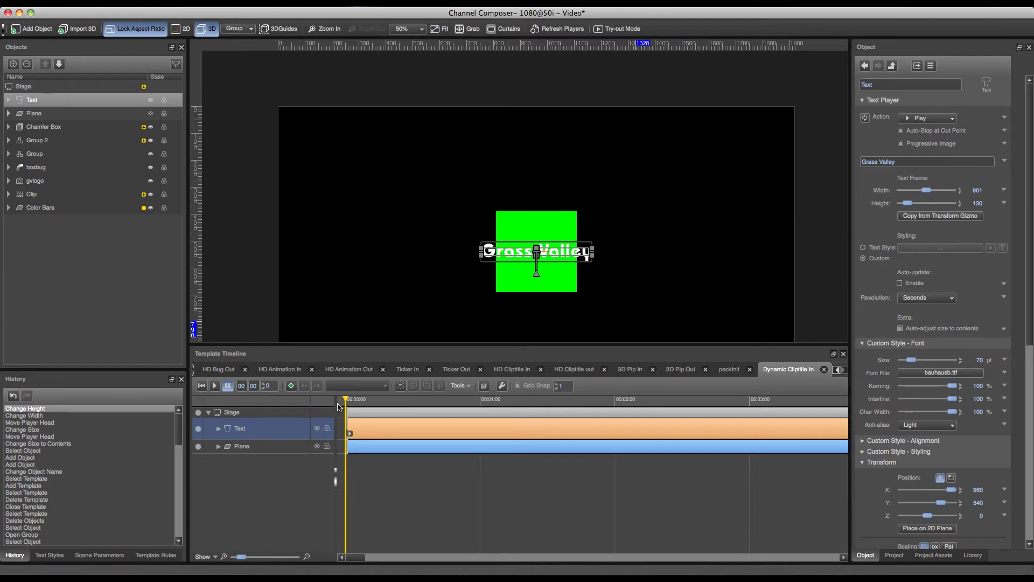
left_click_drag(371, 402, 289, 404)
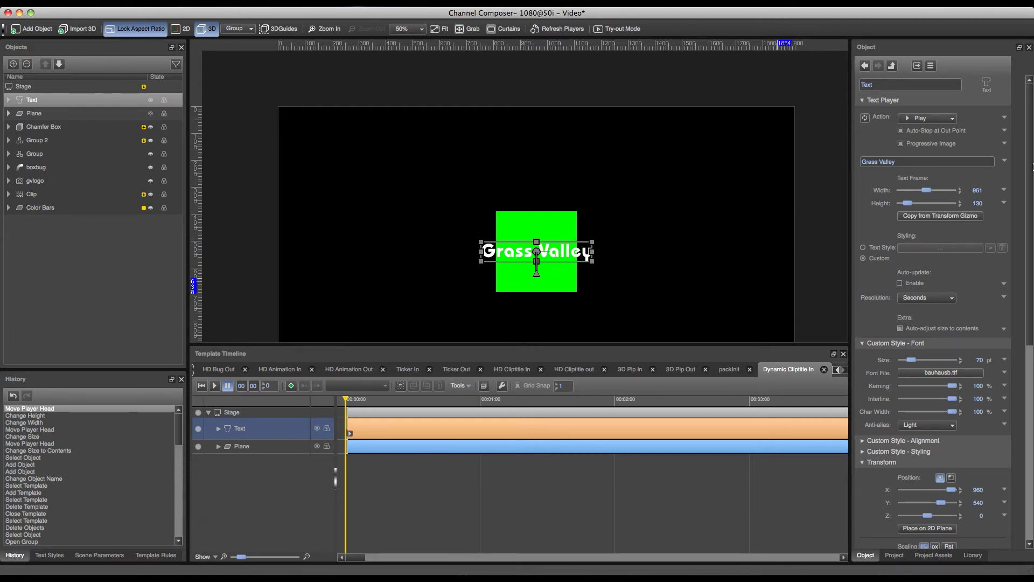
Link the text to the Title parameter and change it to read 'Grass Valley d df df''.
left_click(1004, 161)
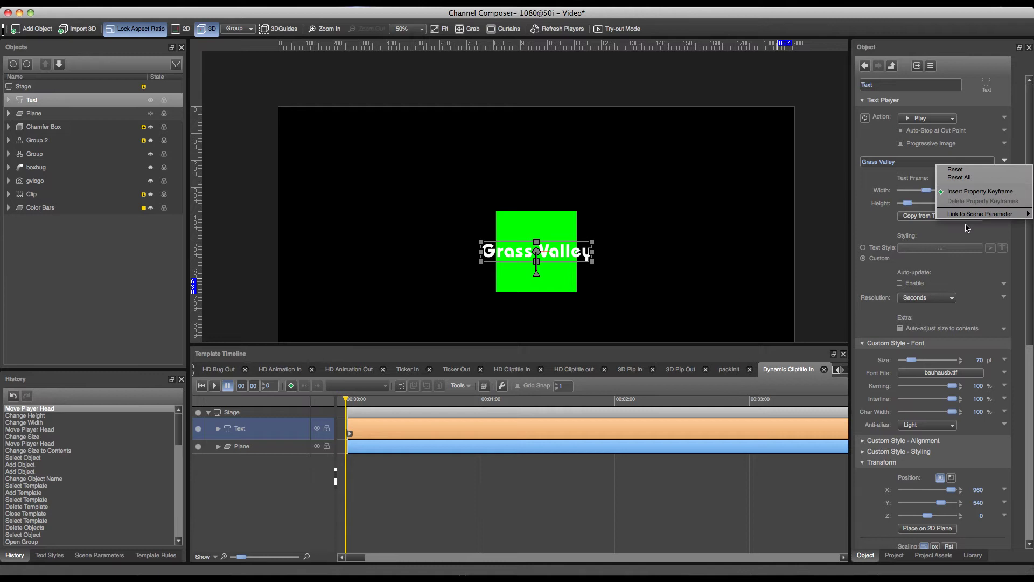
mouse_move(966, 216)
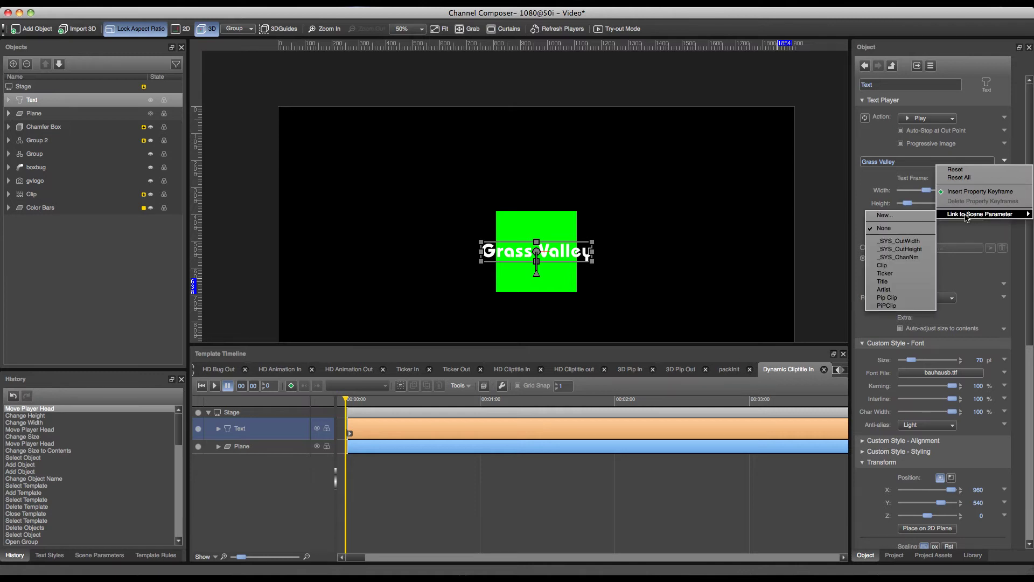
left_click(901, 282)
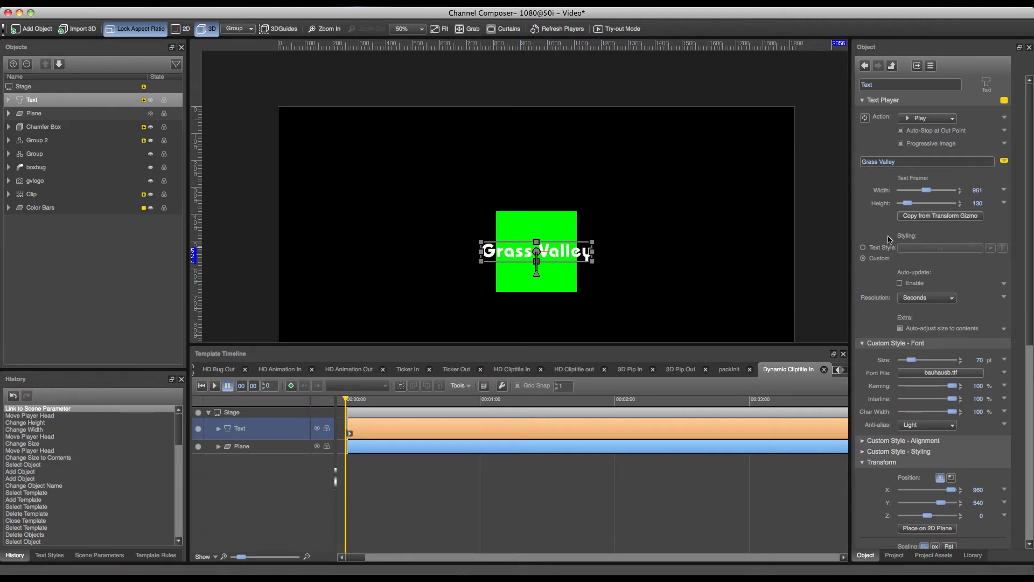
left_click(914, 165)
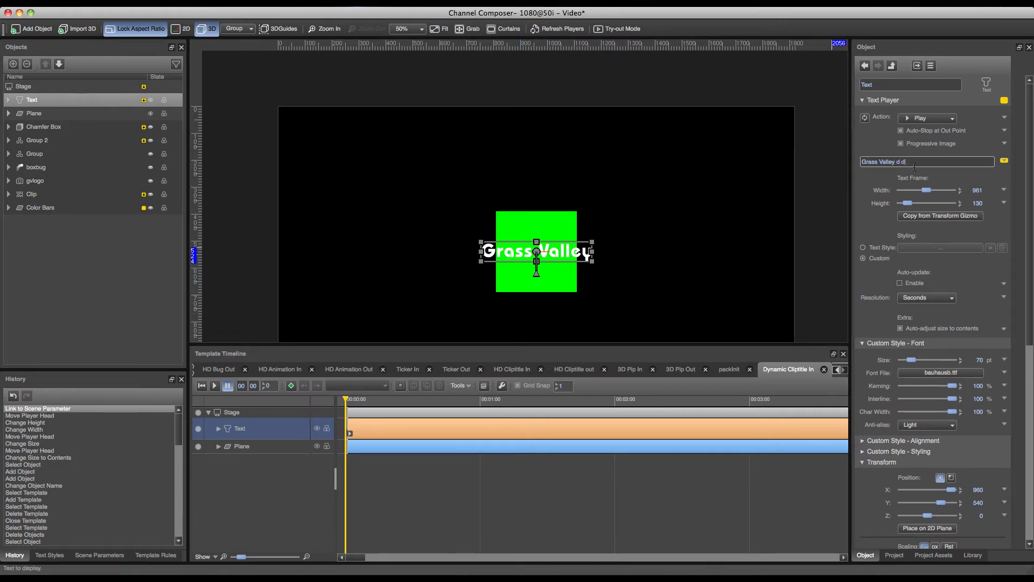
key("Return")
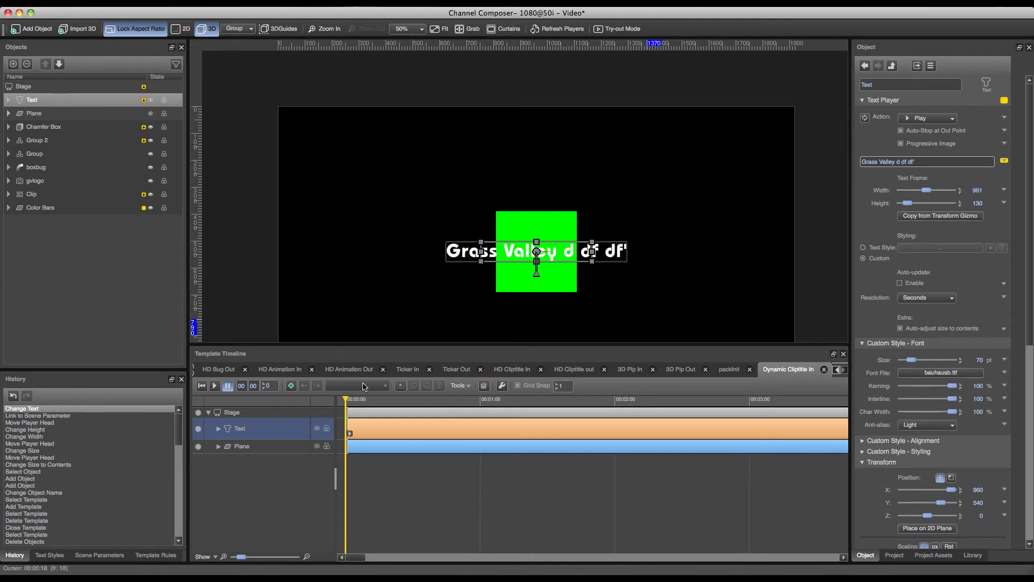
left_click(349, 400)
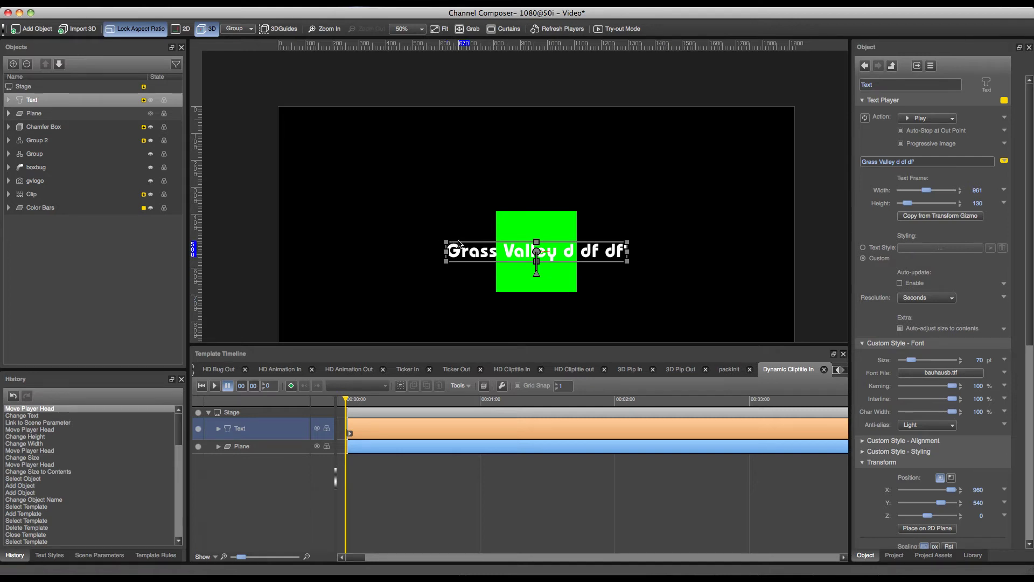
Add an Anchor controller to the Text, aligned Left on X and Top on Y.
right_click(49, 91)
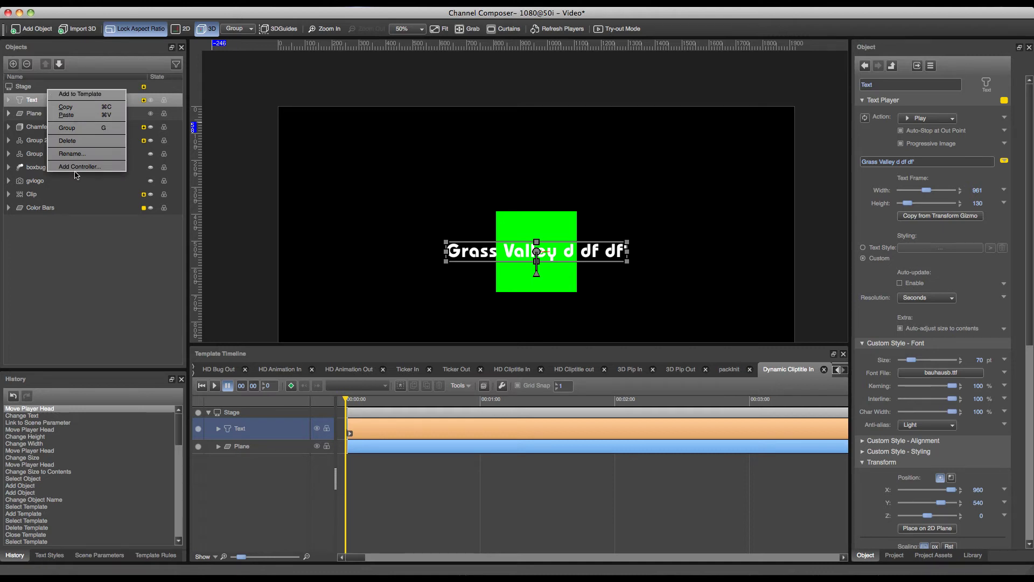
left_click(75, 168)
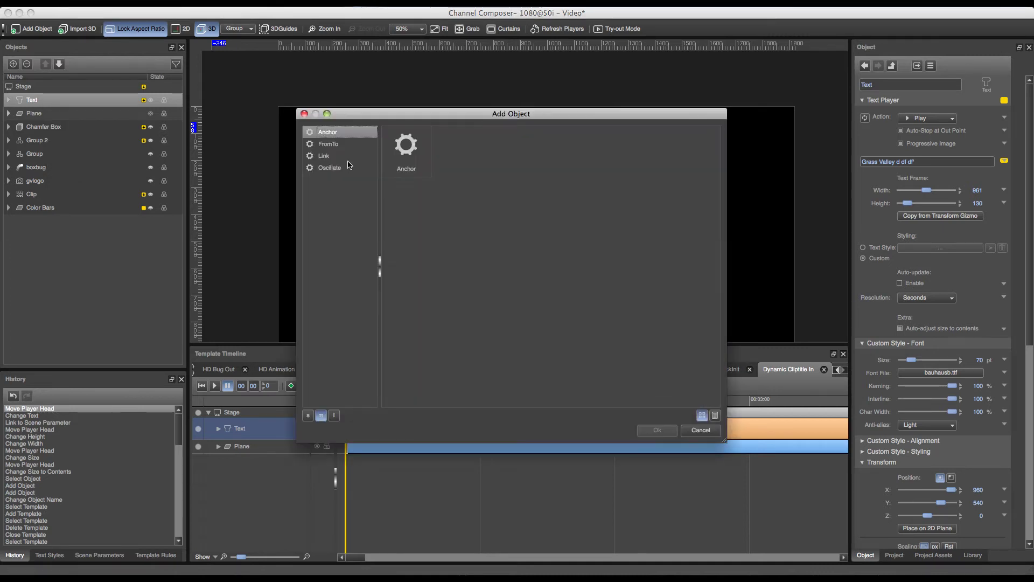
left_click(403, 155)
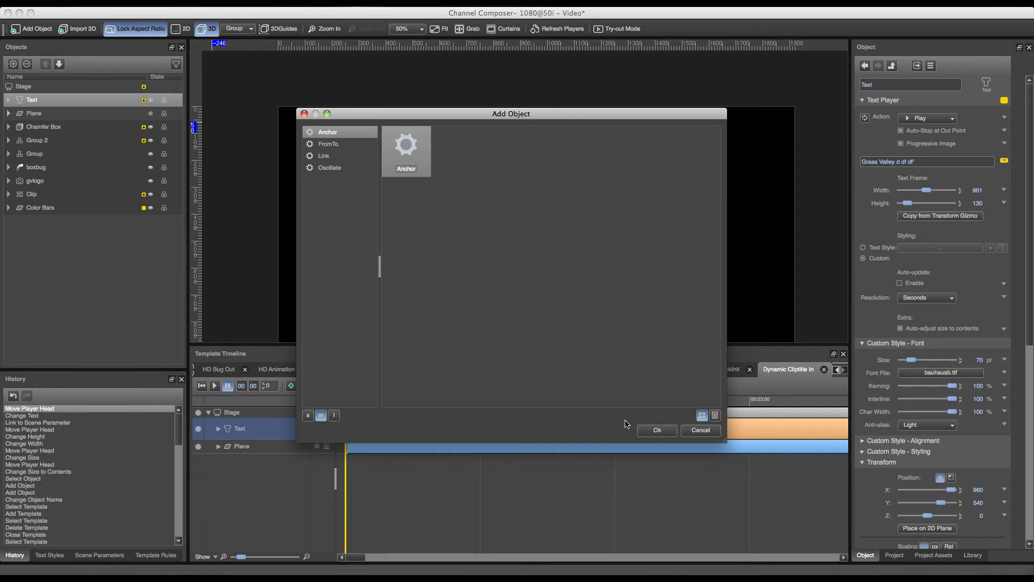
left_click(656, 430)
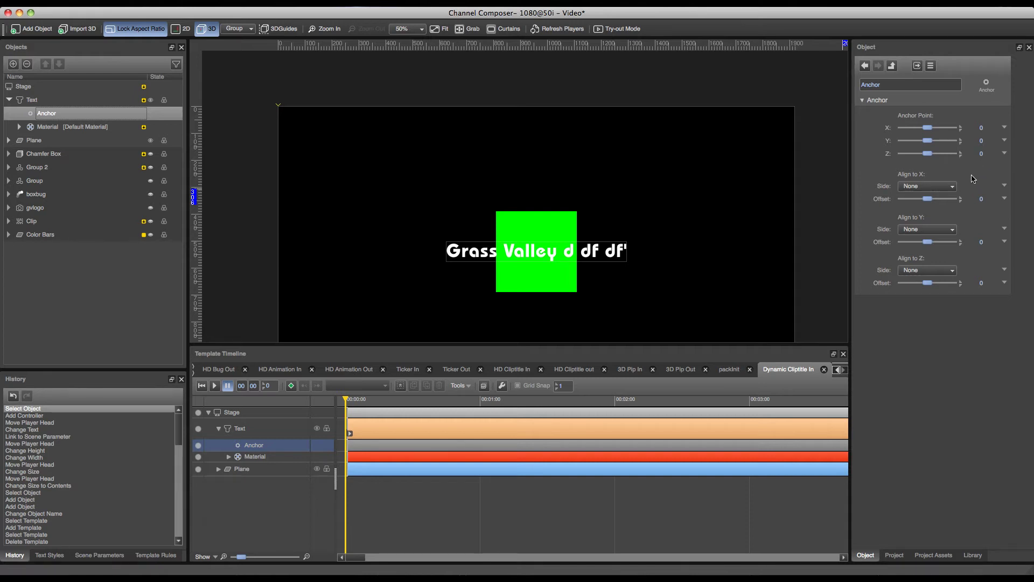
left_click(947, 187)
left_click(927, 196)
left_click(941, 230)
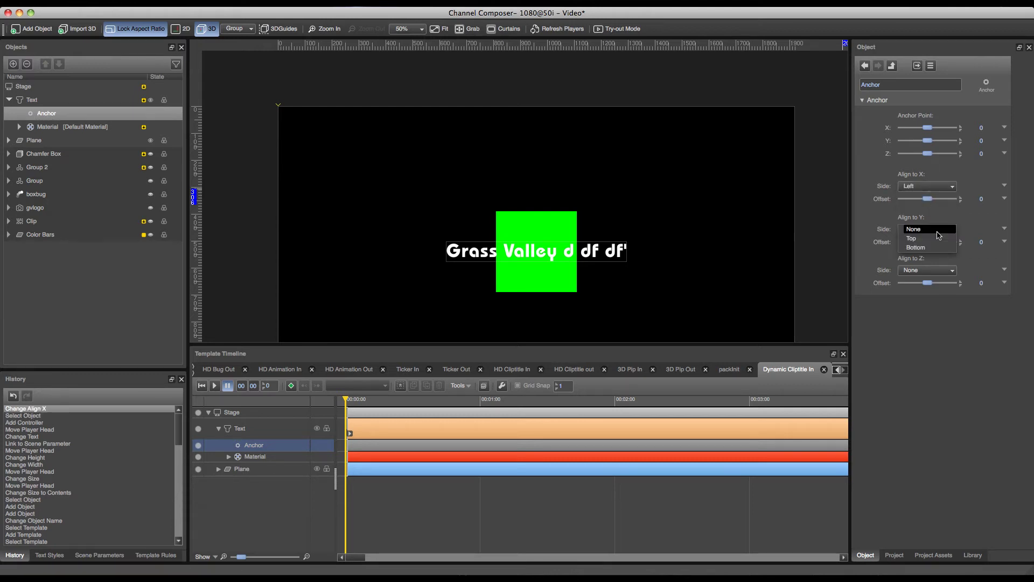
left_click(922, 241)
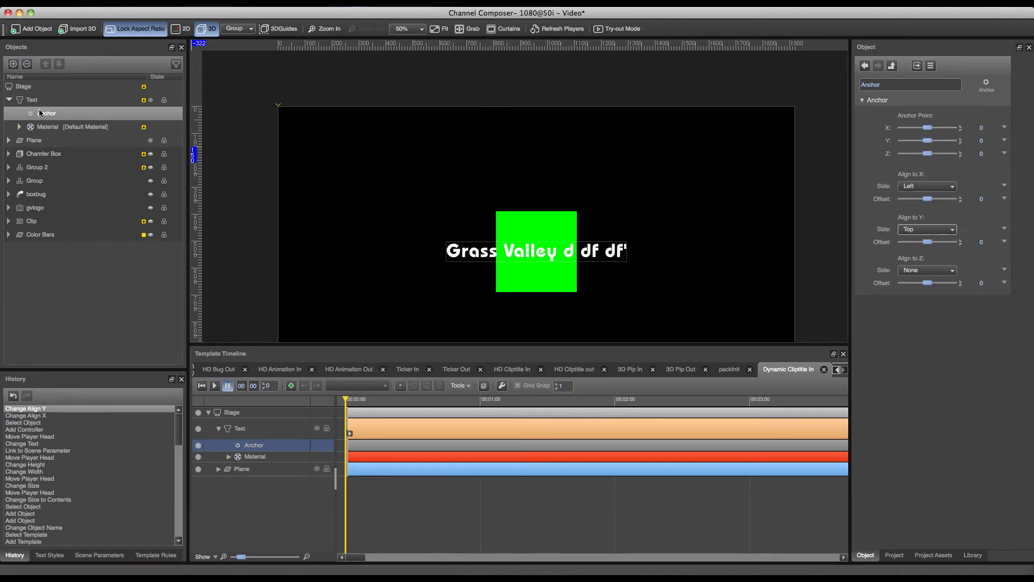
double_click(34, 141)
right_click(34, 140)
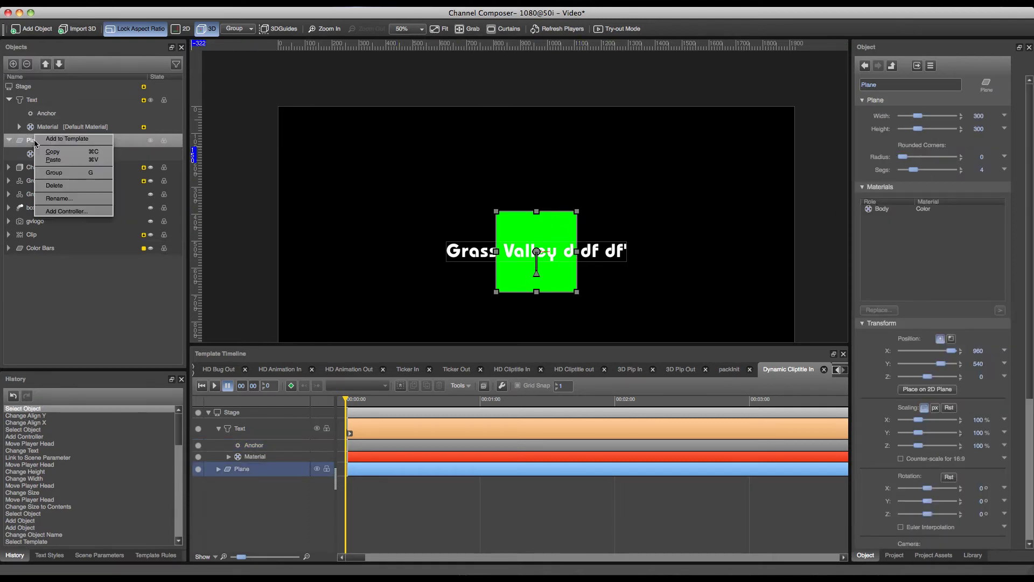
Add an Anchor controller to the Plane, aligned Left on X and Top on Y.
left_click(80, 211)
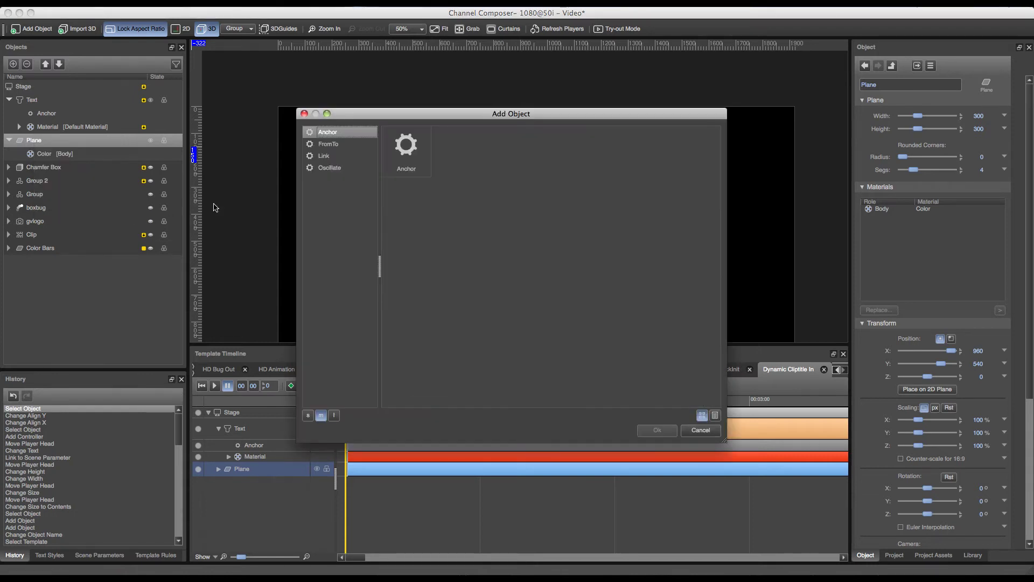
left_click(390, 137)
left_click(663, 433)
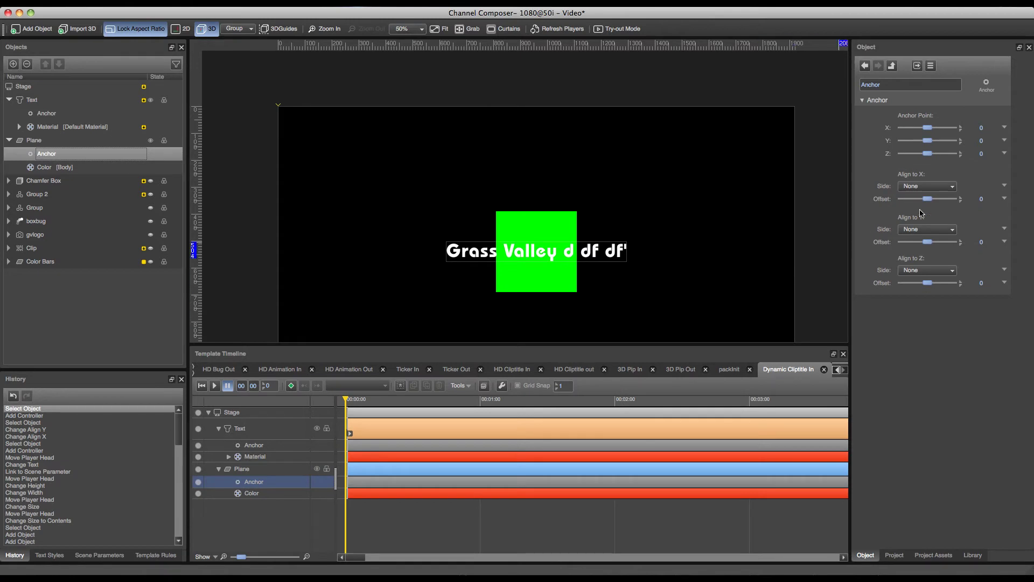
left_click(933, 190)
left_click(919, 195)
left_click(937, 229)
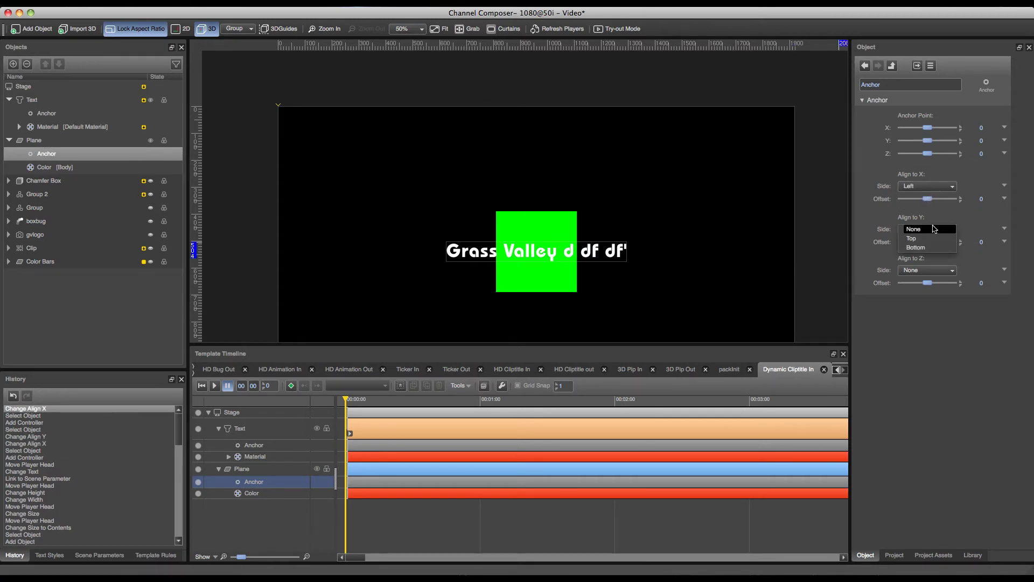
left_click(921, 238)
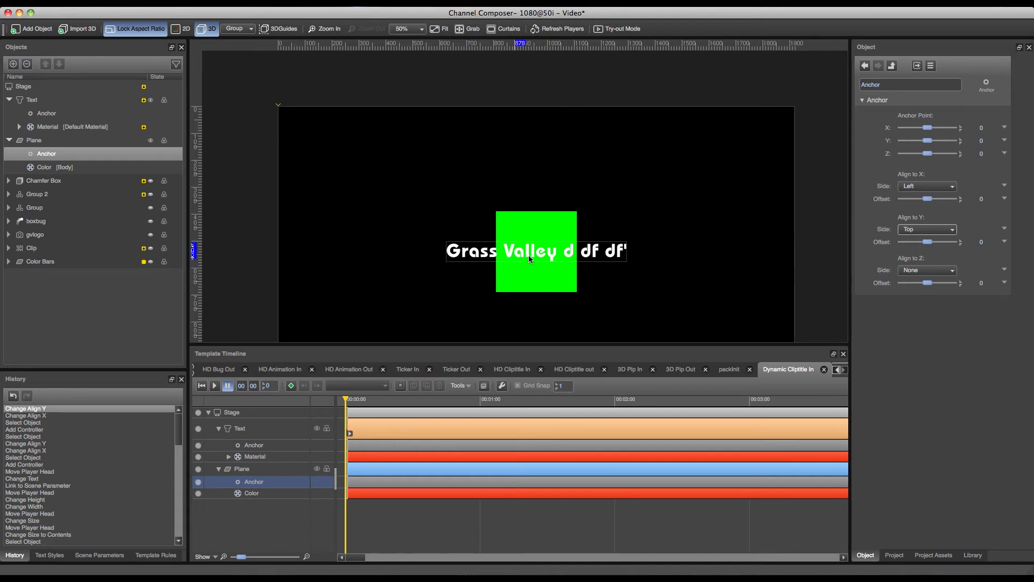
left_click(37, 141)
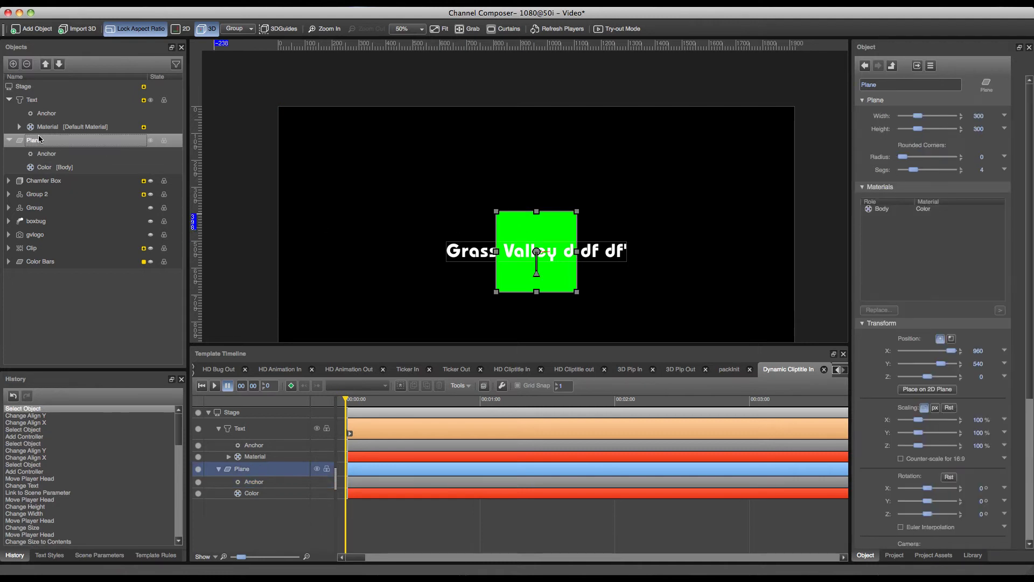
Add a Link controller to the Plane and rename it 'Width'.
right_click(41, 139)
left_click(67, 206)
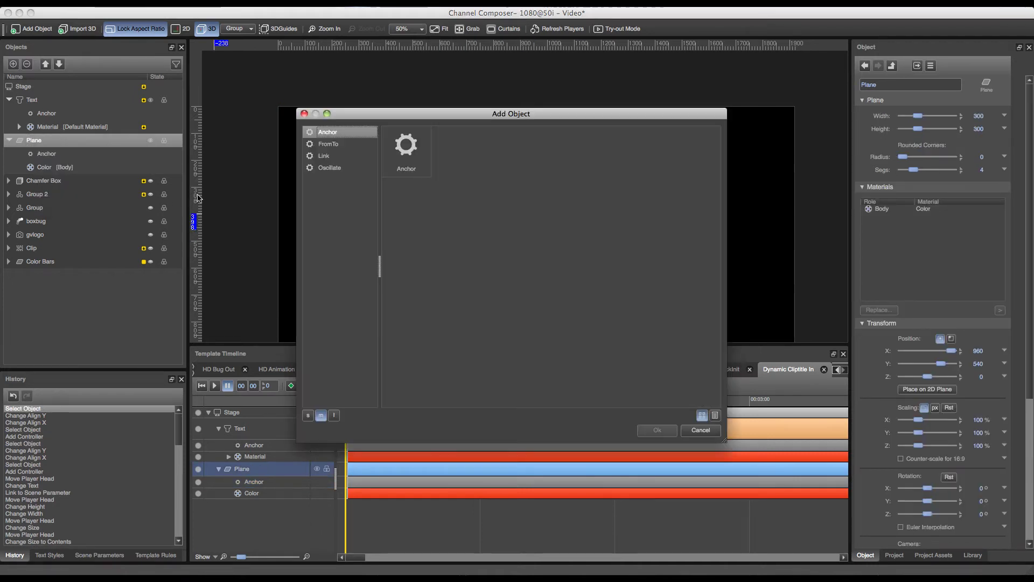
left_click(328, 157)
left_click(398, 152)
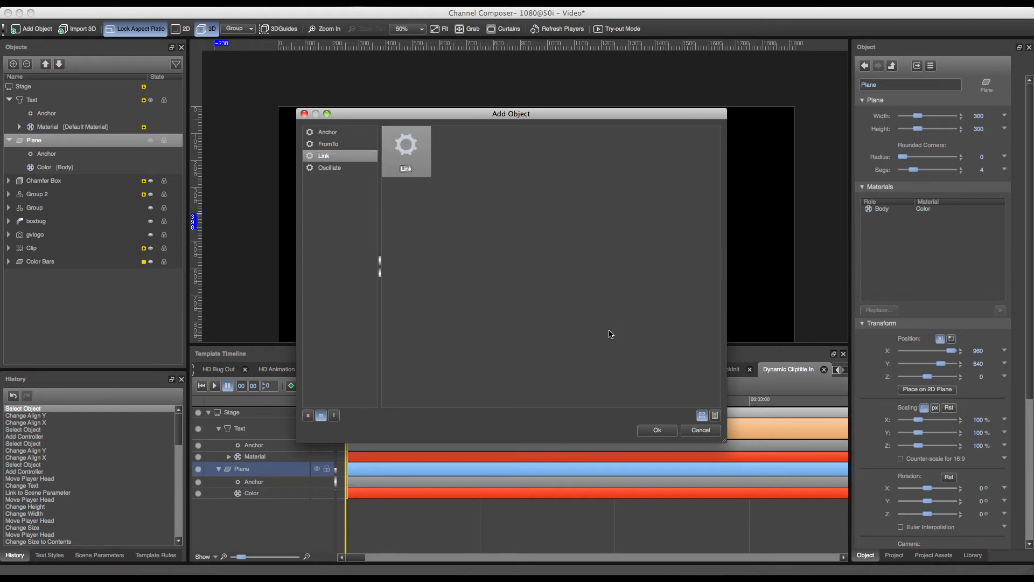
left_click(652, 431)
right_click(51, 156)
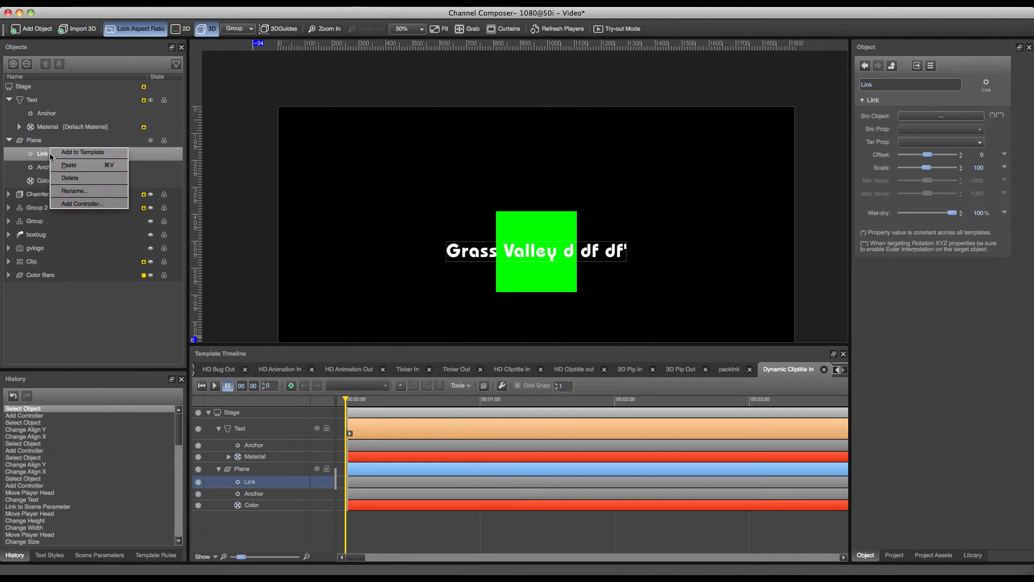
left_click(75, 190)
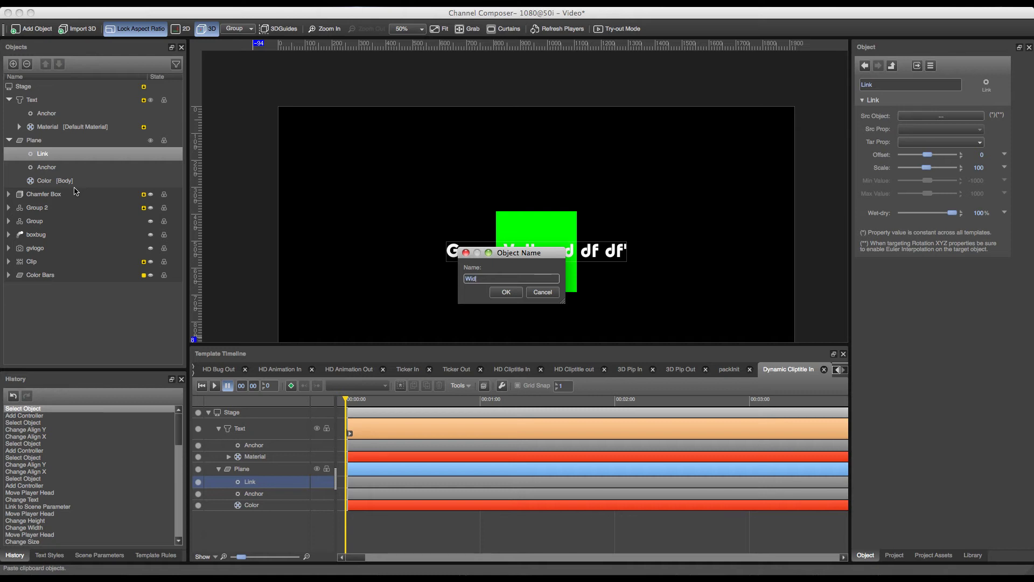
key("Return")
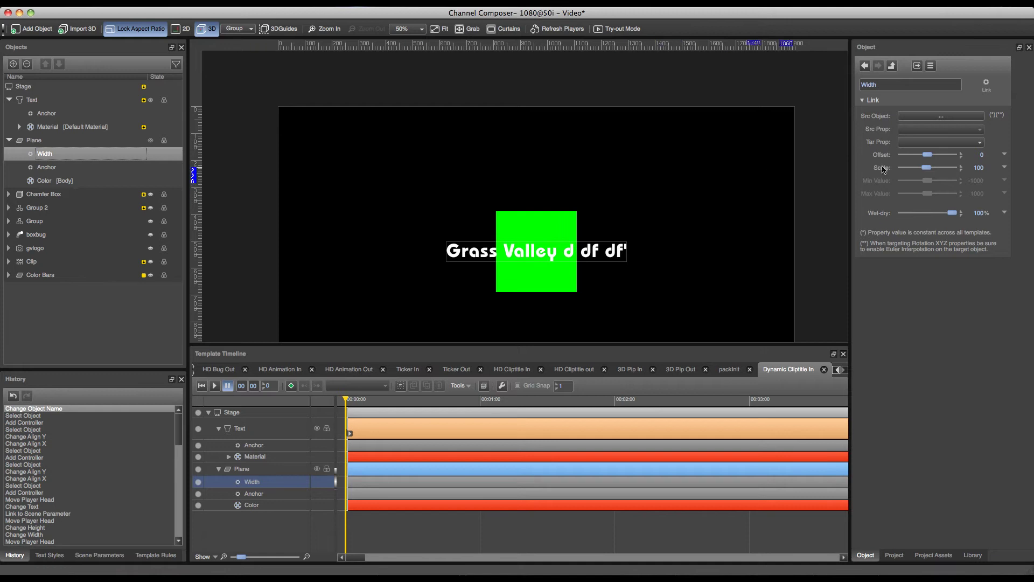
Set the Width link's source to the /Text object's Width, targeting the Plane's Width.
left_click(938, 117)
left_click(449, 223)
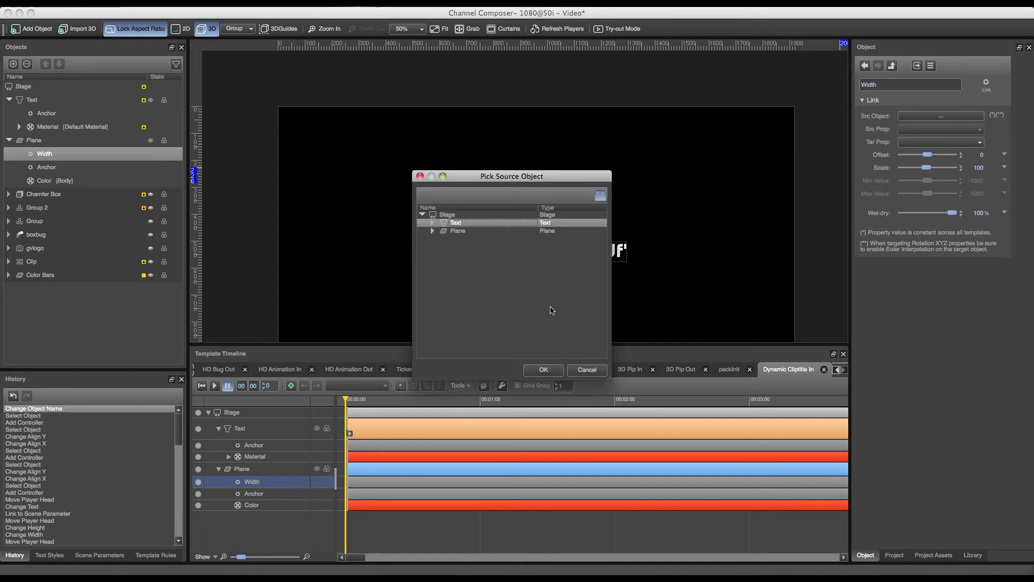
left_click(543, 370)
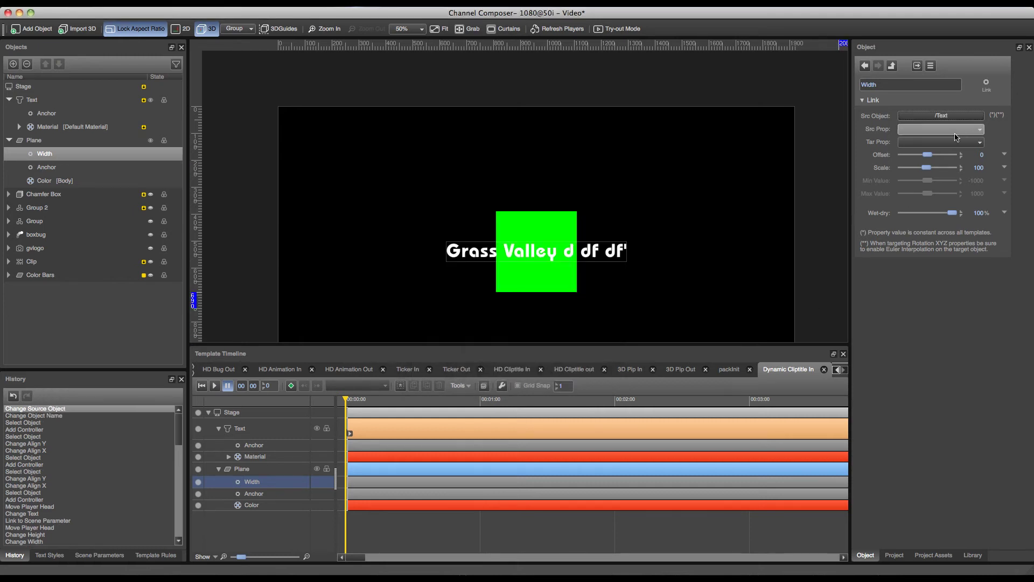
left_click(952, 129)
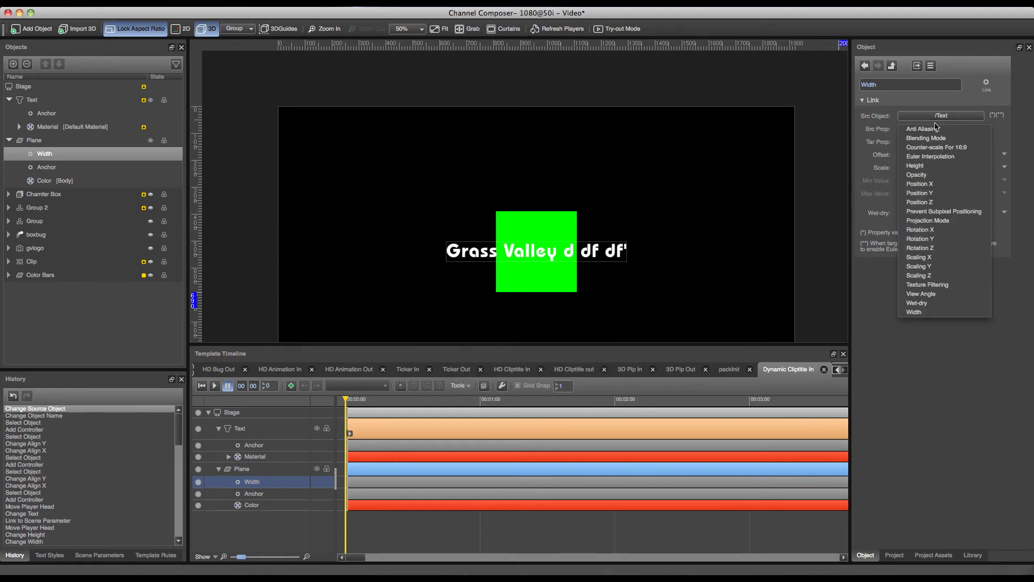
left_click(920, 312)
left_click(929, 142)
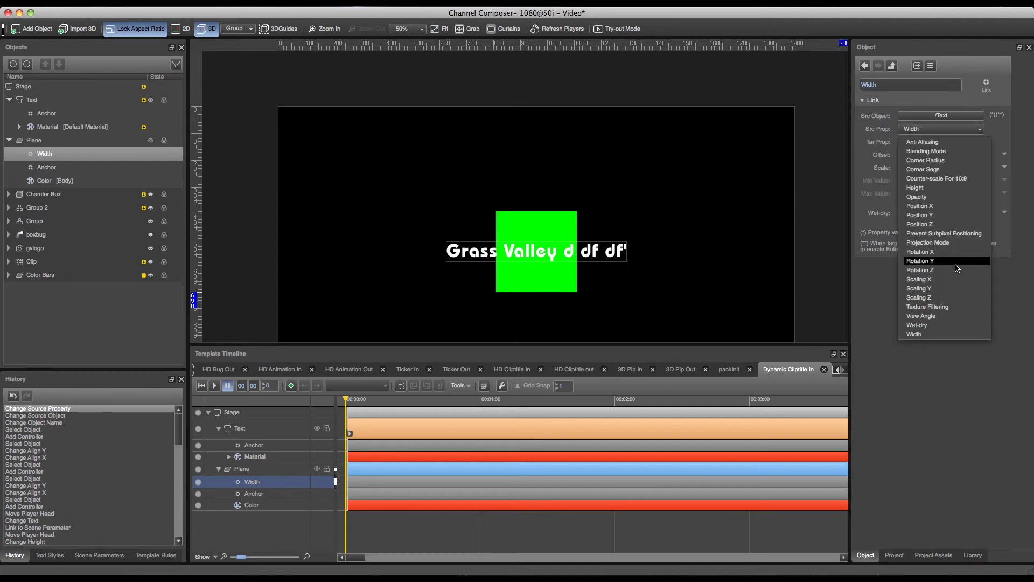
left_click(921, 334)
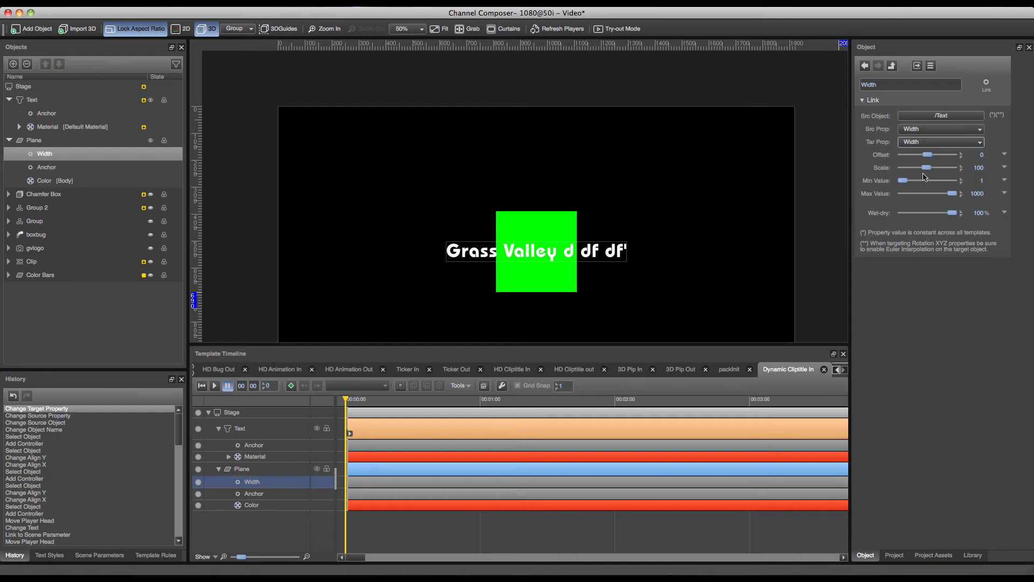
Add a second Link controller to the Plane and rename it 'Height'.
left_click(49, 142)
right_click(47, 141)
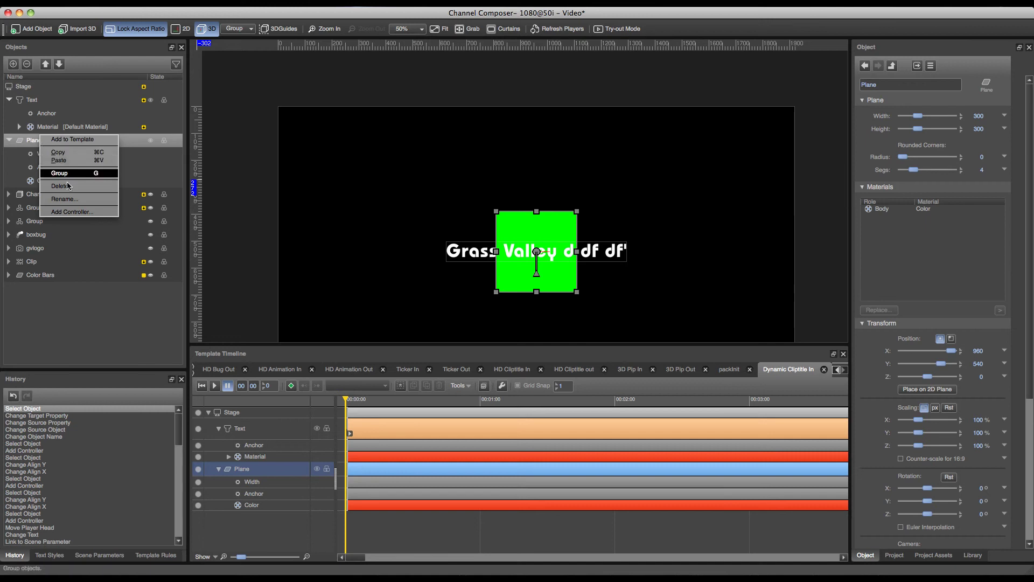
left_click(78, 213)
left_click(336, 158)
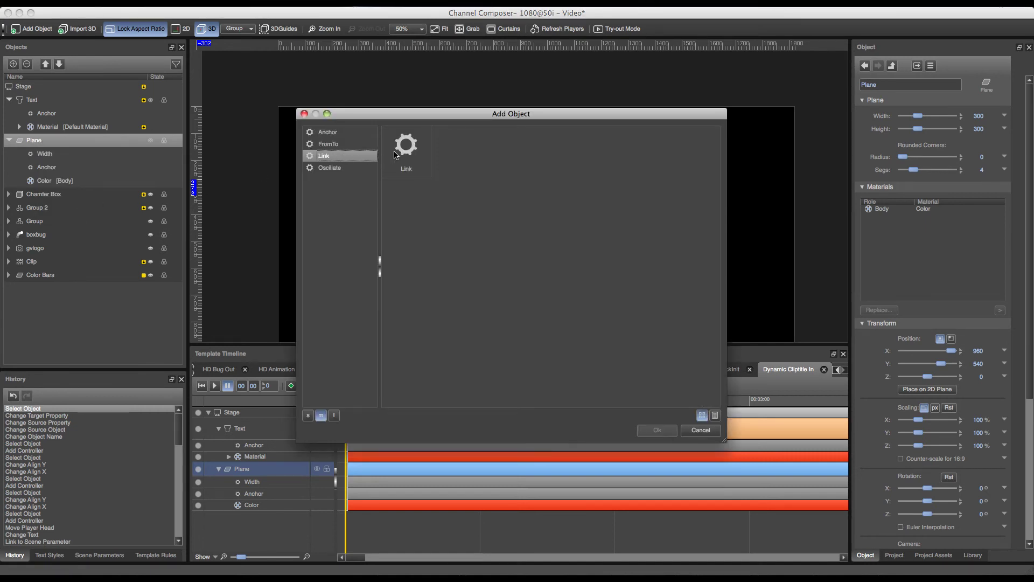
left_click(408, 156)
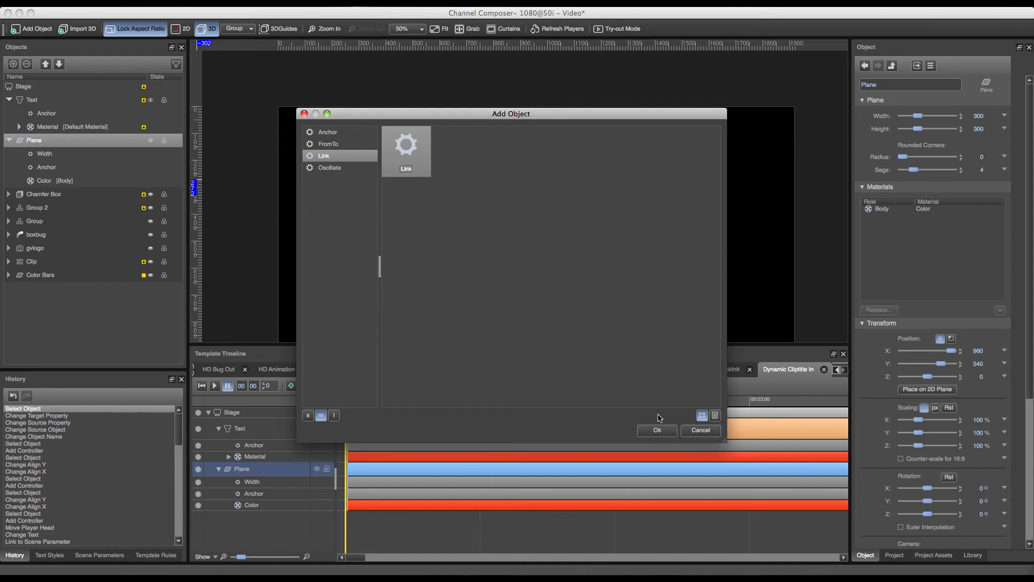
left_click(657, 429)
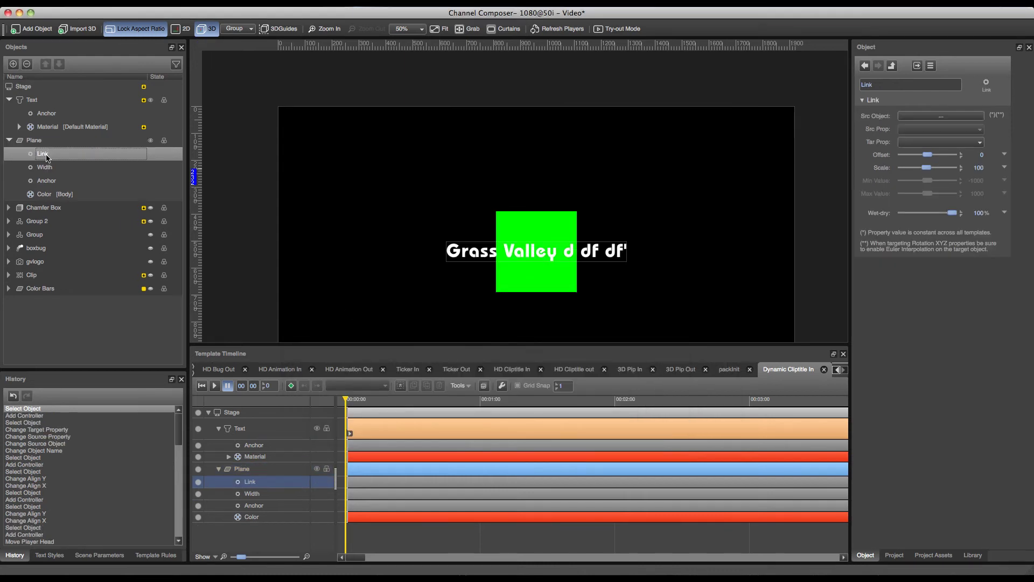
right_click(46, 156)
left_click(84, 195)
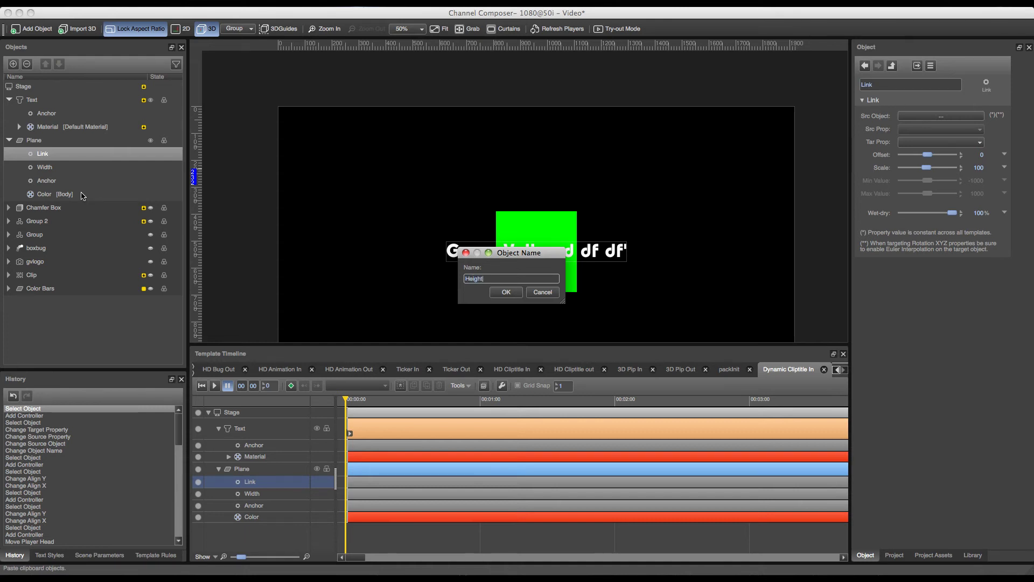
key("Return")
Set the Height link's source to the Text object's Height, targeting the Plane's Height.
left_click(940, 116)
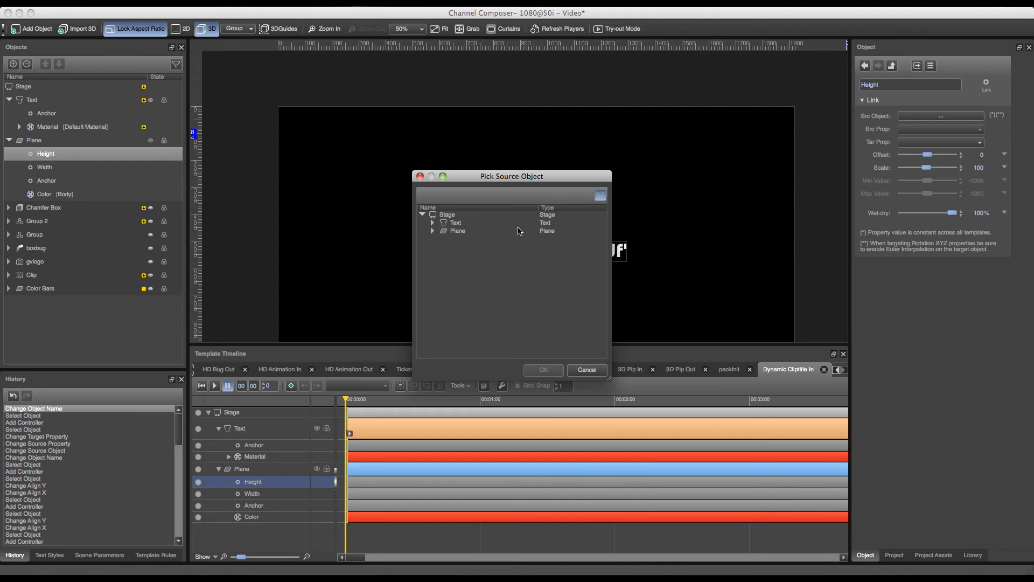
left_click(474, 223)
left_click(544, 370)
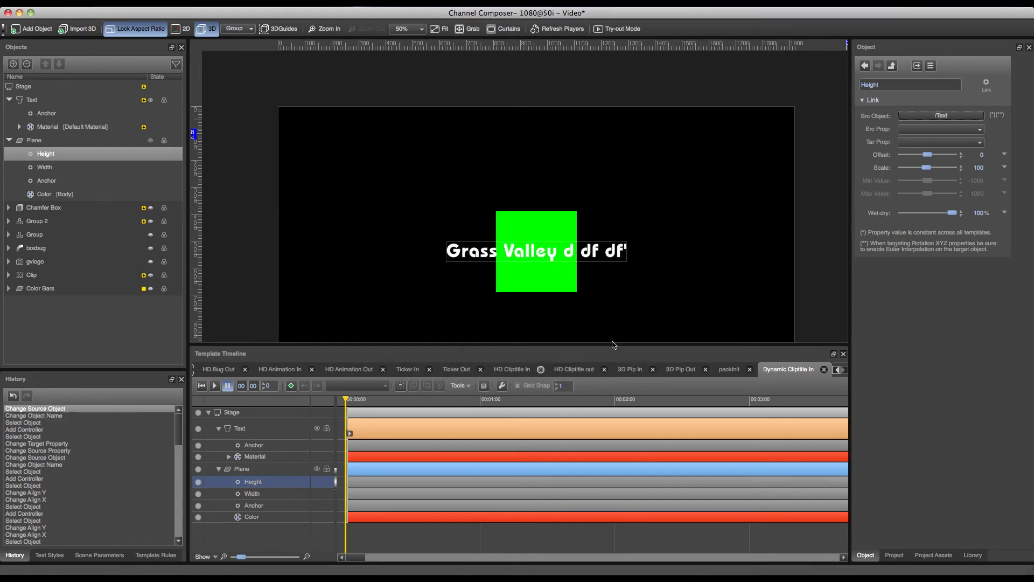
left_click(918, 130)
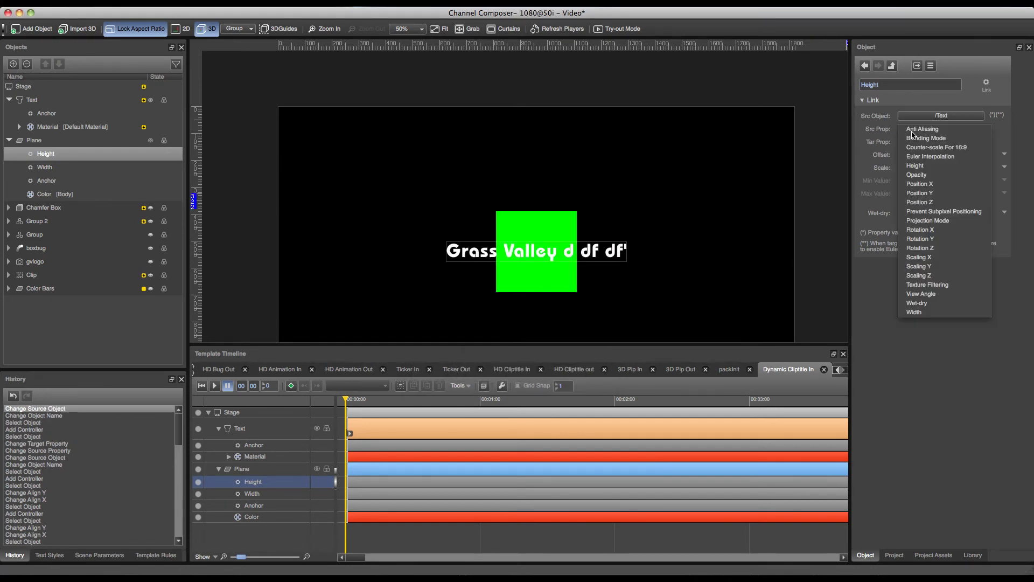
left_click(918, 166)
left_click(919, 142)
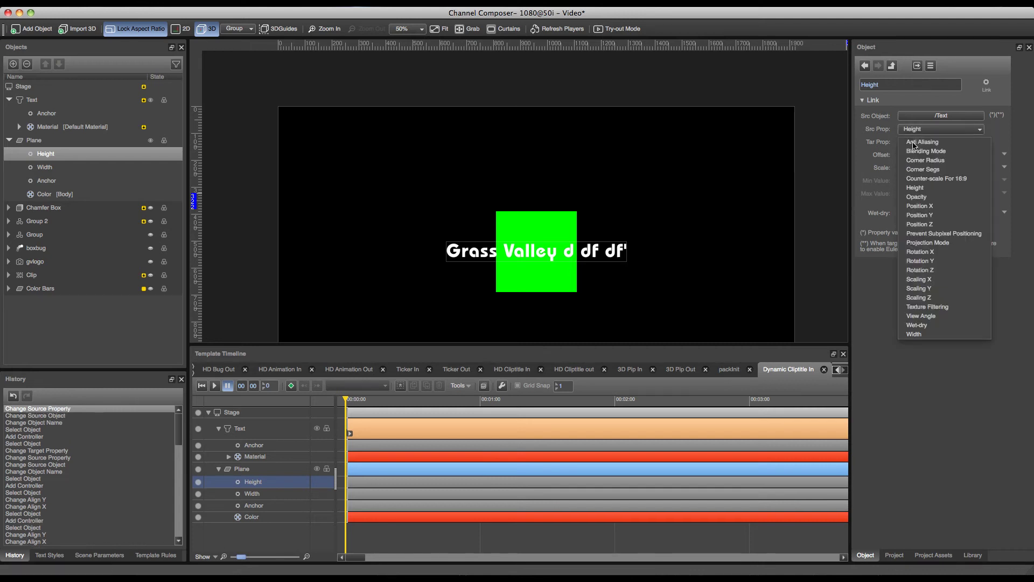
left_click(925, 188)
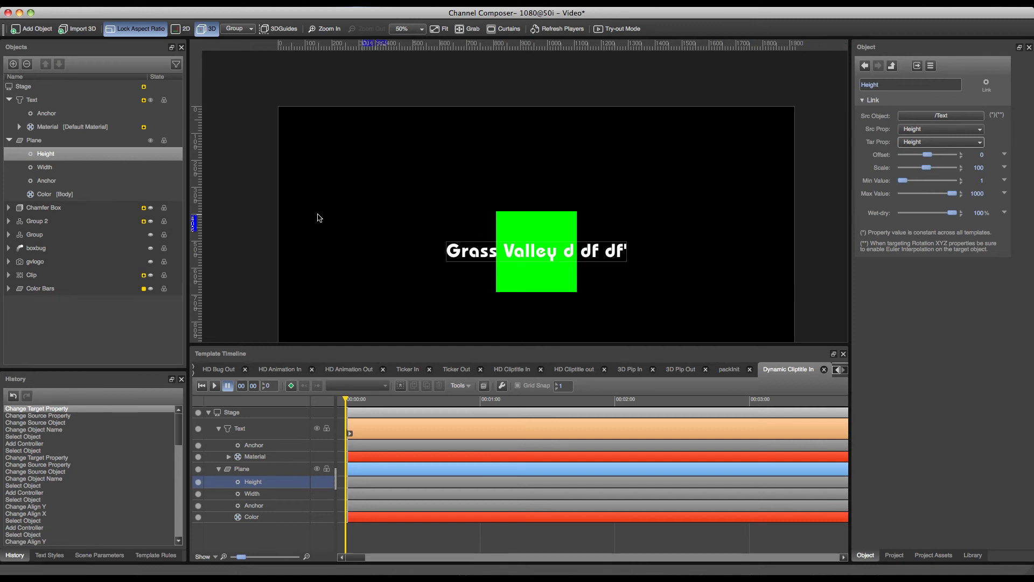
left_click(47, 141)
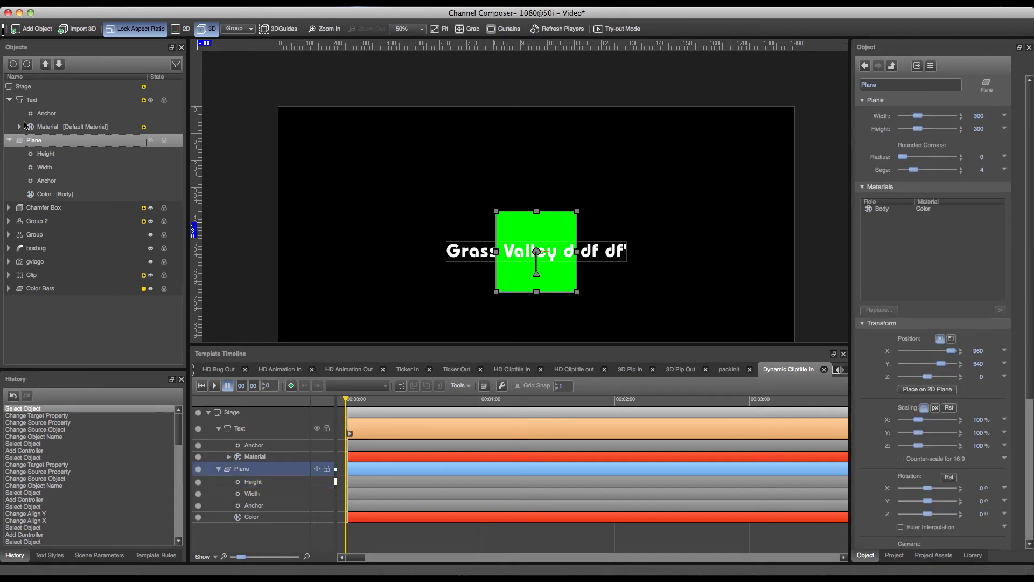
Group the Text and Plane into Group 3 and move the group down-left to X 258.
left_click_drag(400, 159, 714, 330)
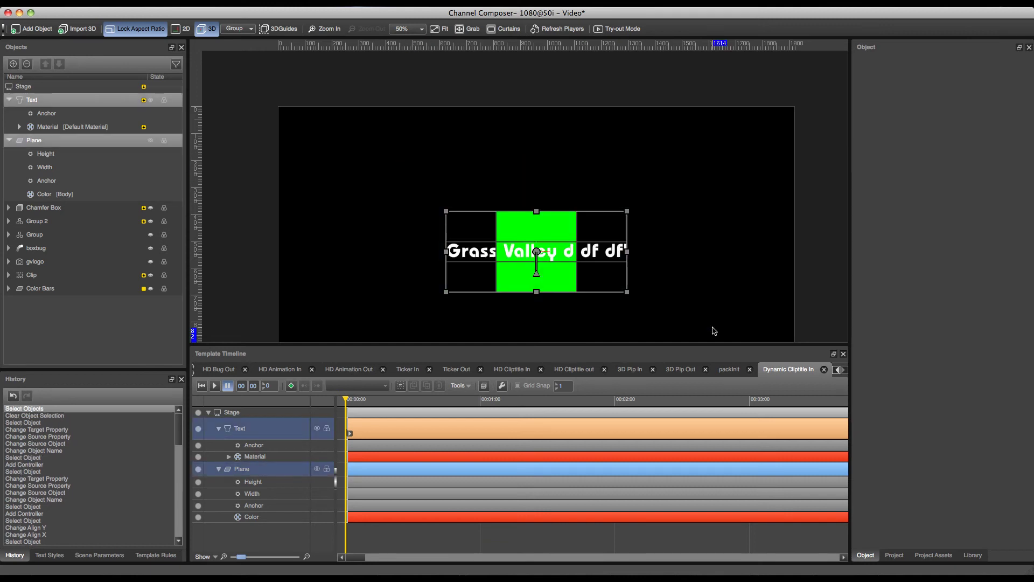
key("super+g")
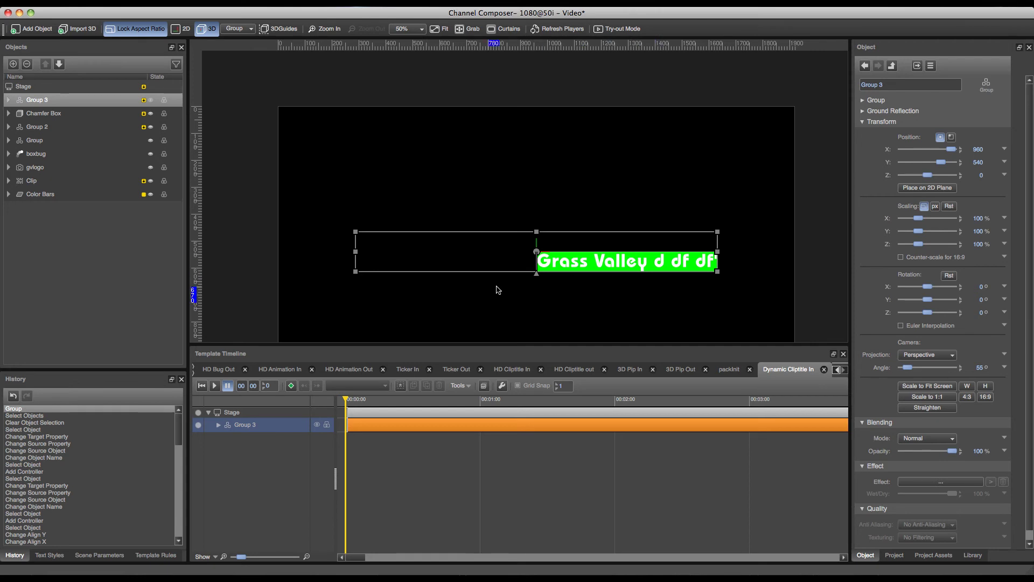
mouse_move(346, 397)
left_mouse_down()
mouse_move(381, 398)
mouse_move(346, 399)
left_mouse_up()
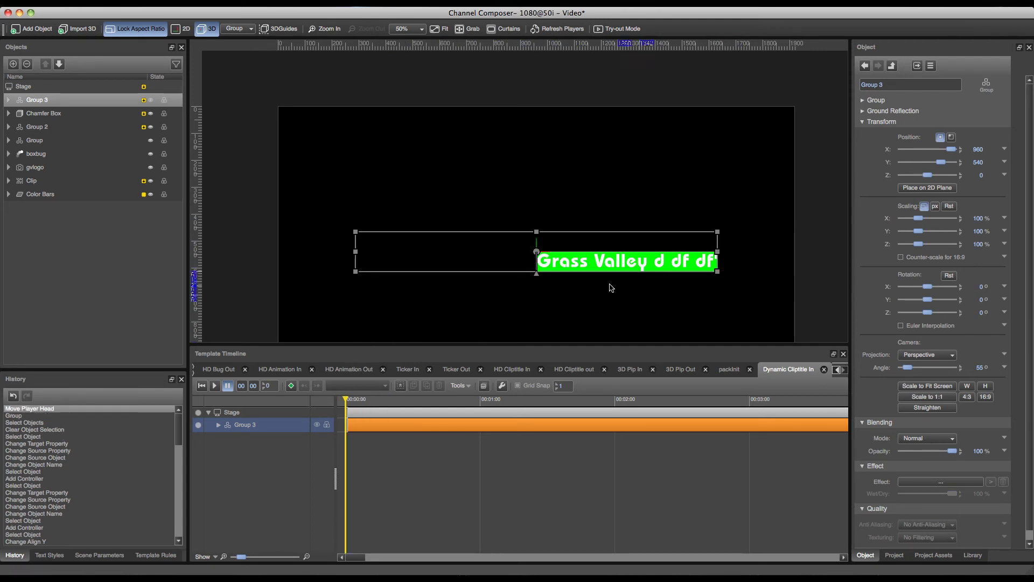
scroll(510, 298, "down", 2)
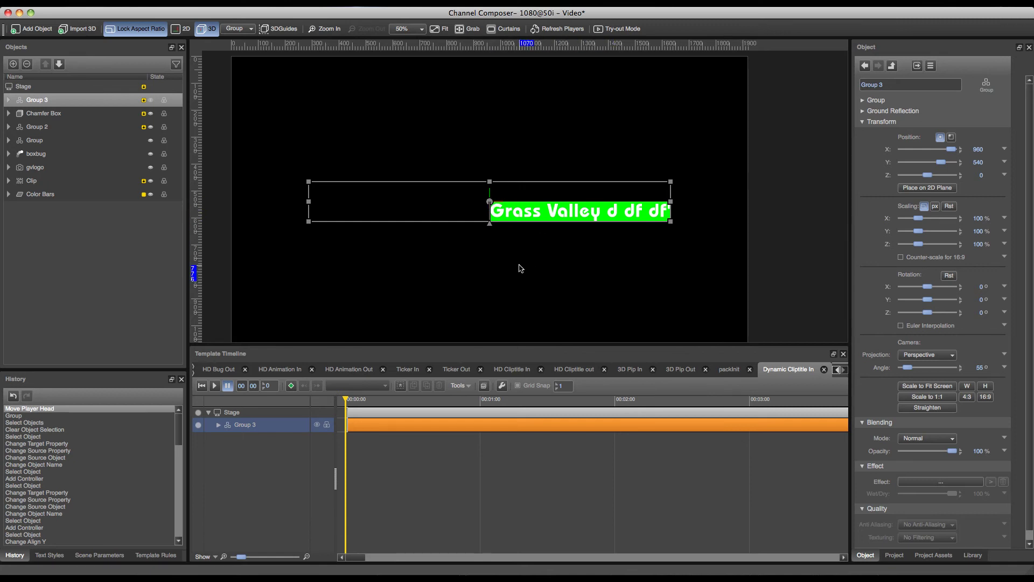
mouse_move(517, 266)
left_mouse_down()
mouse_move(512, 245)
mouse_move(533, 237)
mouse_move(531, 252)
left_mouse_up()
left_click_drag(556, 200, 360, 277)
left_click(218, 425)
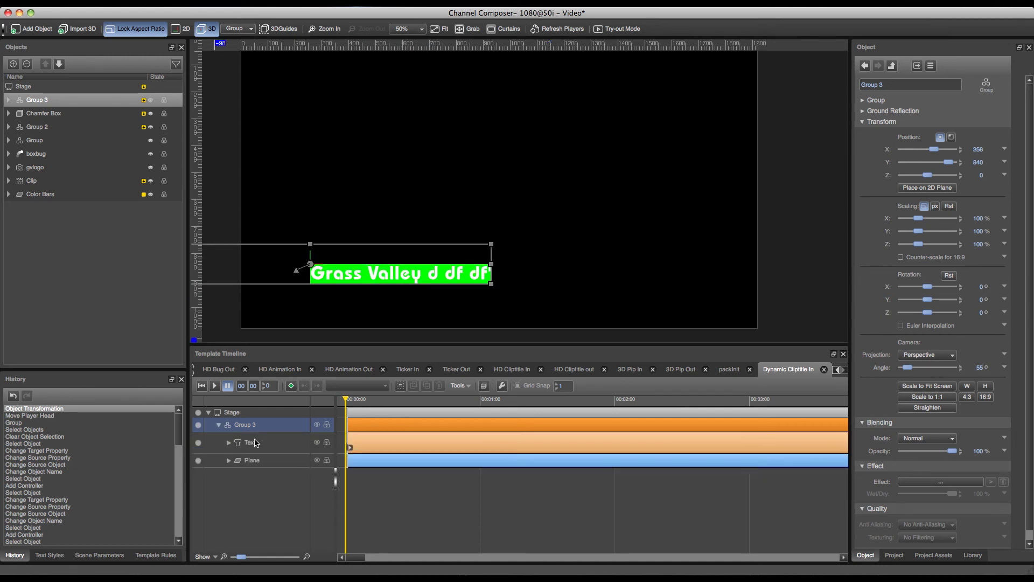
Delete the filler words so the text reads just 'Grass Valley'.
left_click(256, 442)
left_click_drag(914, 162, 896, 175)
key("BackSpace")
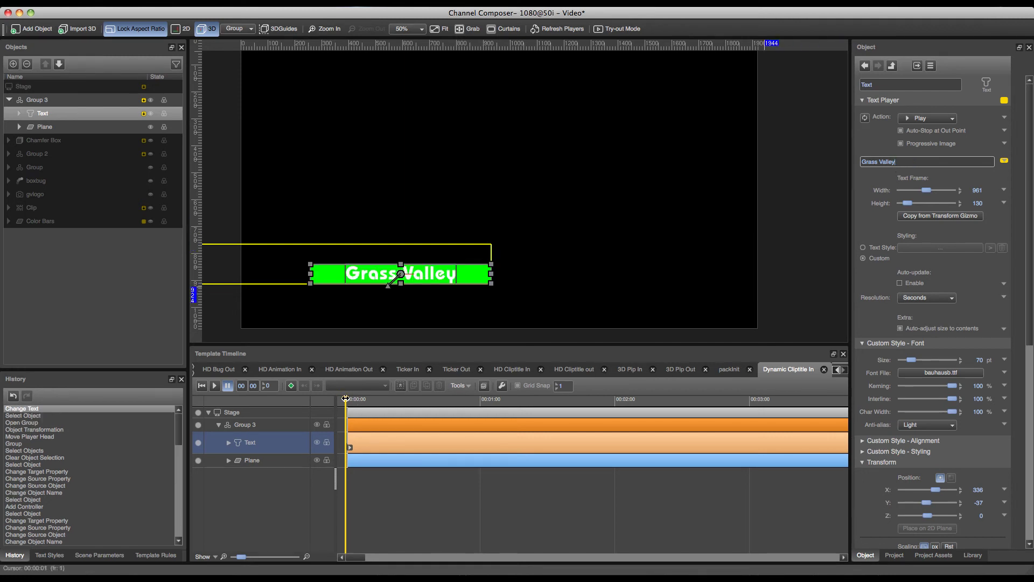
mouse_move(347, 399)
left_mouse_down()
mouse_move(444, 404)
mouse_move(345, 399)
left_mouse_up()
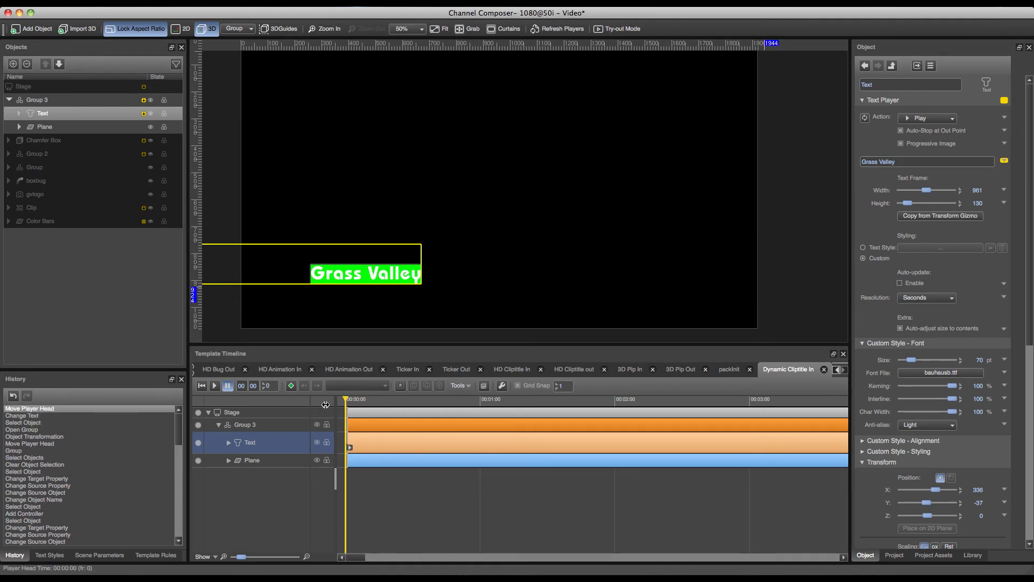
left_click(388, 275)
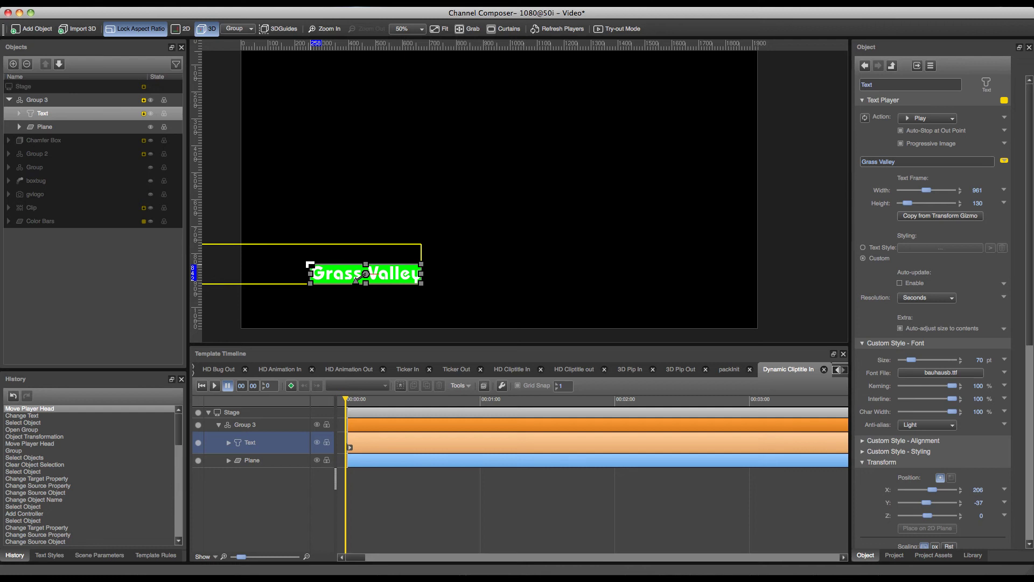
Append '$0 Publi' so a second line 'Publi' appears inside the green plane.
left_click(921, 161)
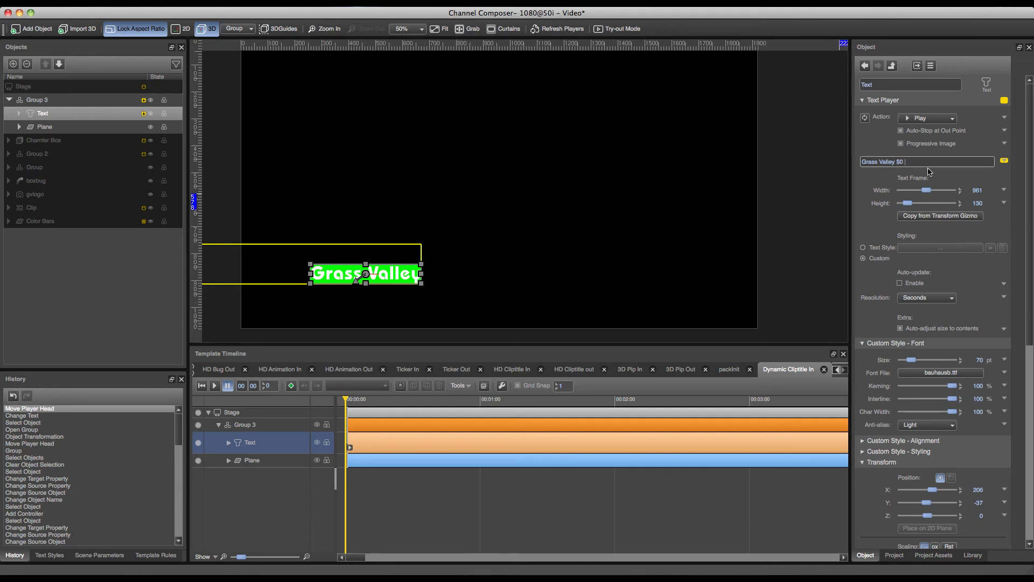
type("$0 Publi")
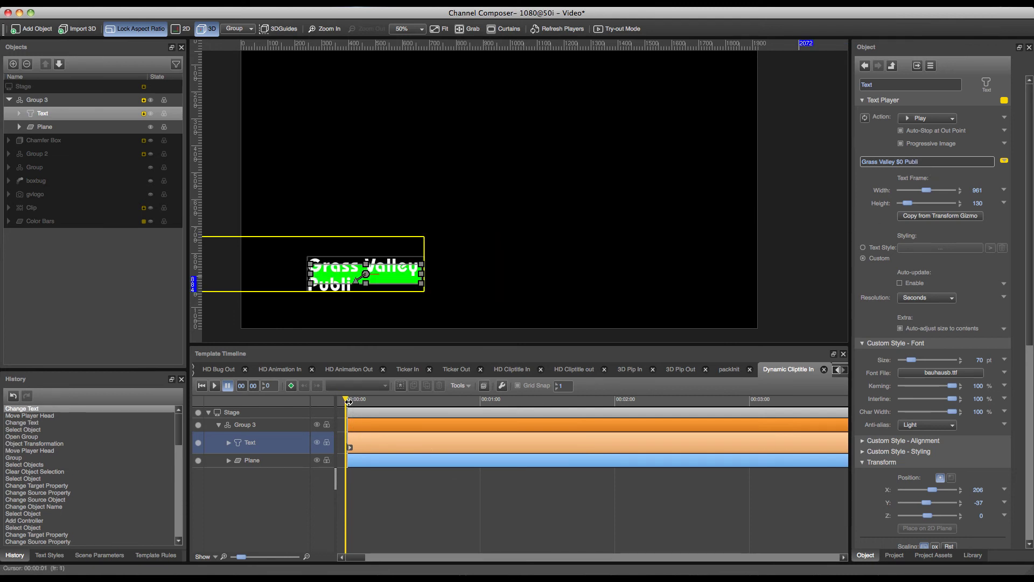
left_click_drag(348, 402, 307, 410)
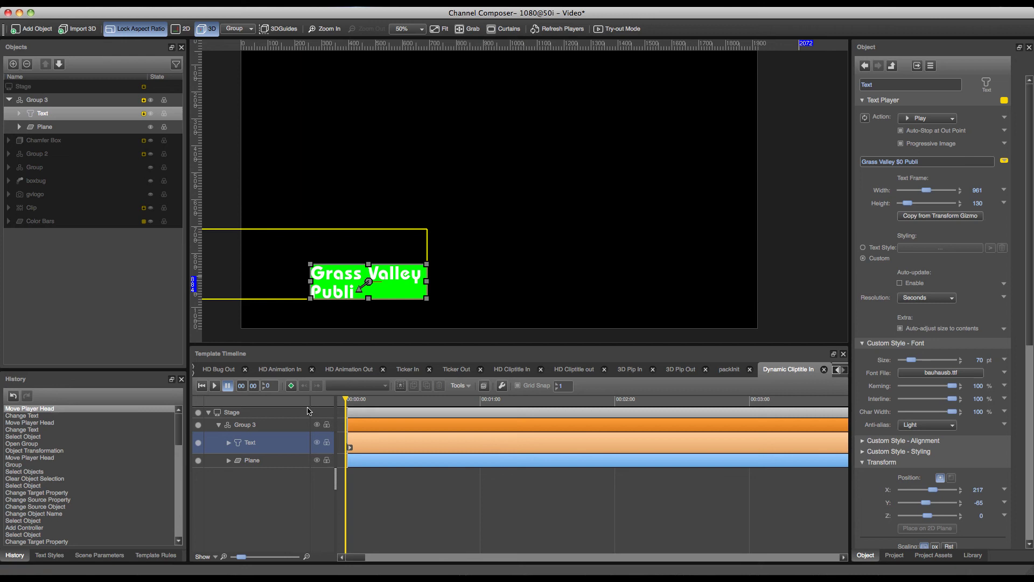
left_click(49, 130)
left_click(20, 127)
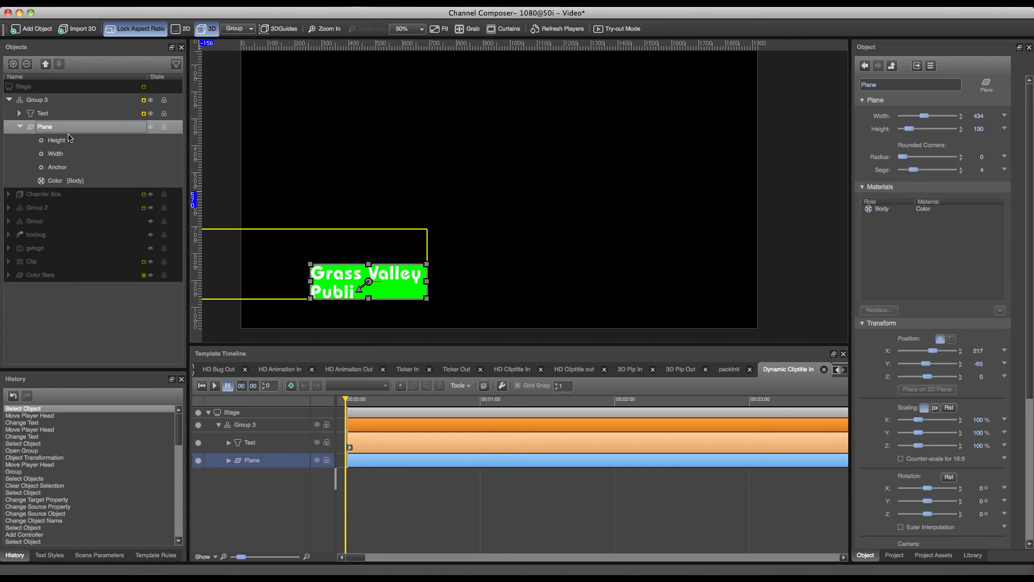
Review the plane's Anchor, Height and Width controller settings.
left_click(55, 167)
left_click(61, 142)
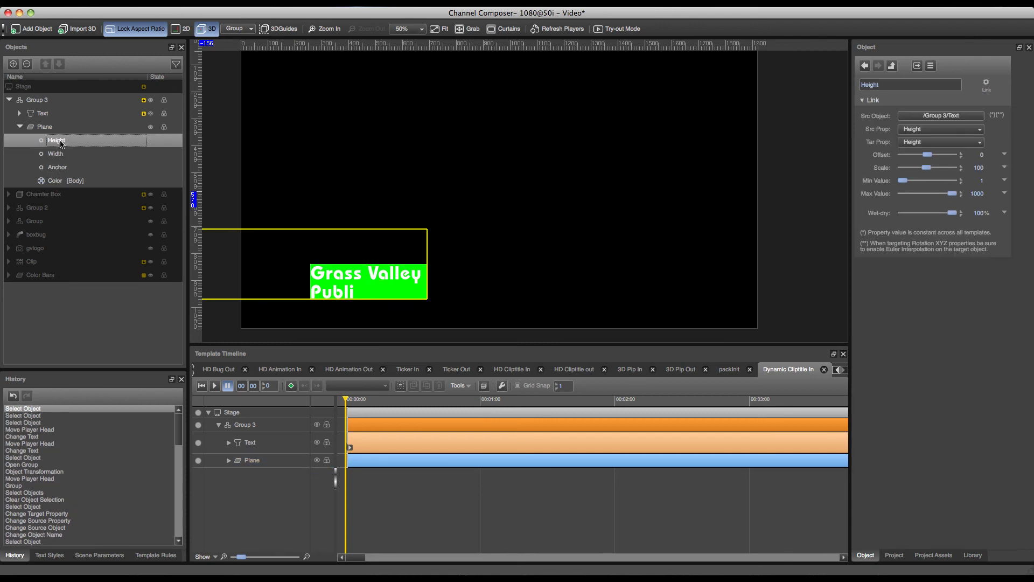
left_click(61, 156)
left_click(65, 170)
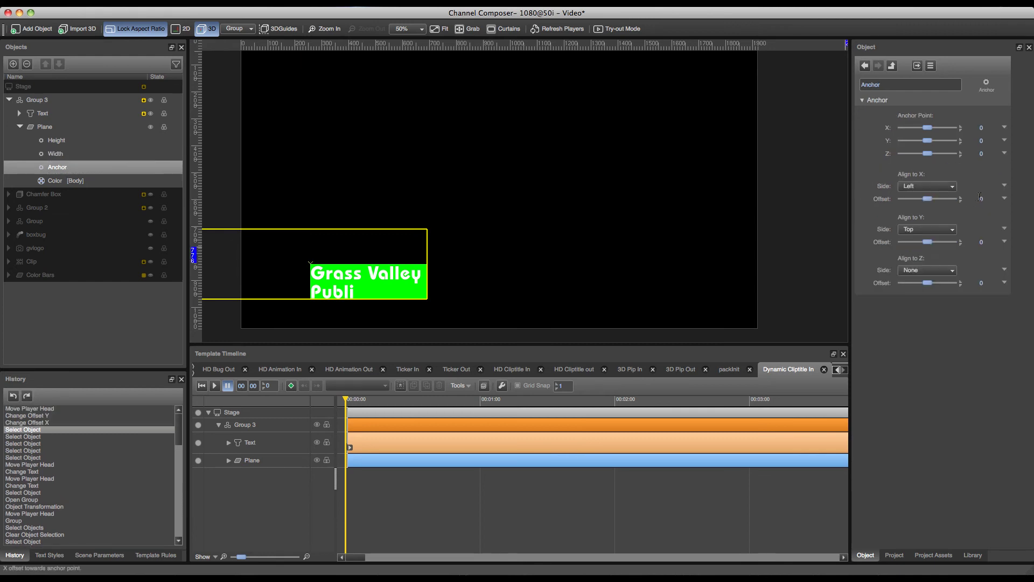
Set the plane's Align to X and Align to Y offsets both to -10.
left_click(979, 197)
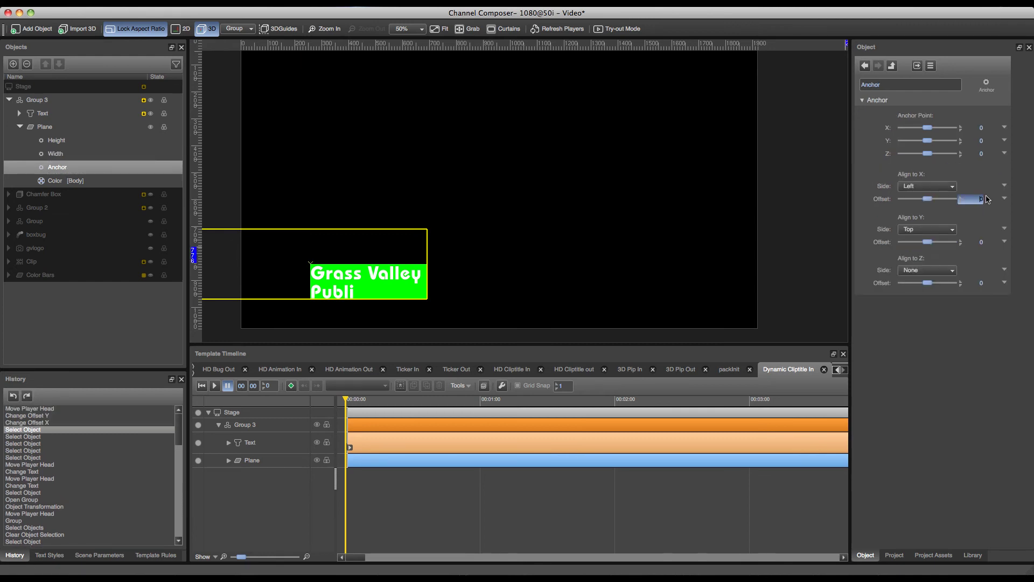
type("-10")
key("Return")
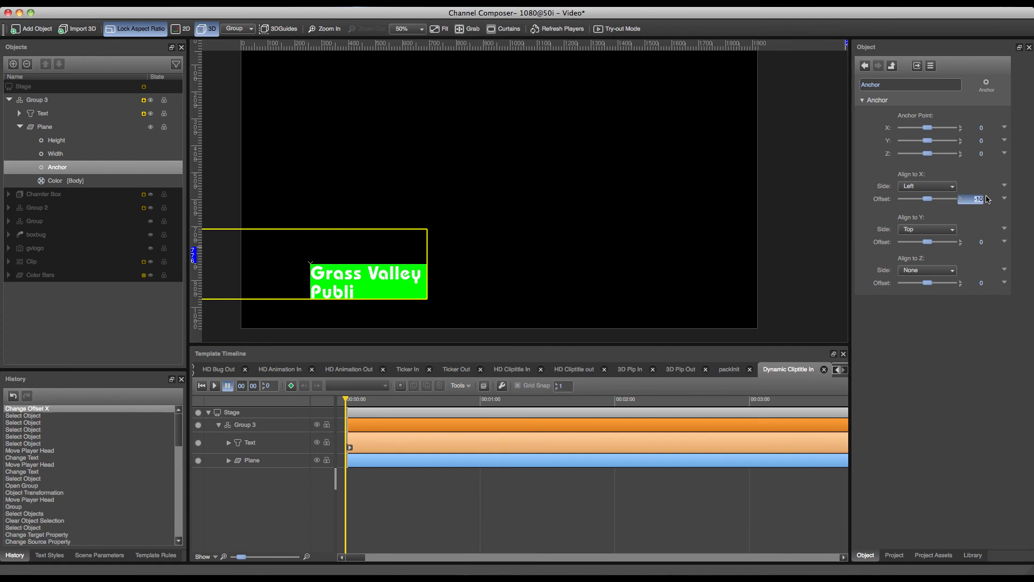
key("Tab")
type("-10")
key("Return")
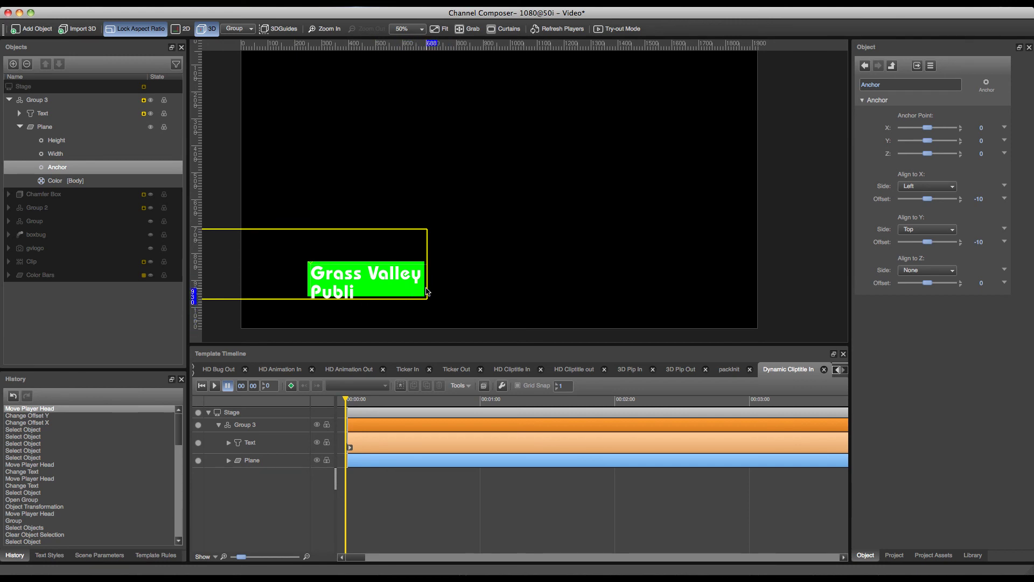
Give the plane's Height and Width links an offset of 20, then select Group 3.
left_click(55, 141)
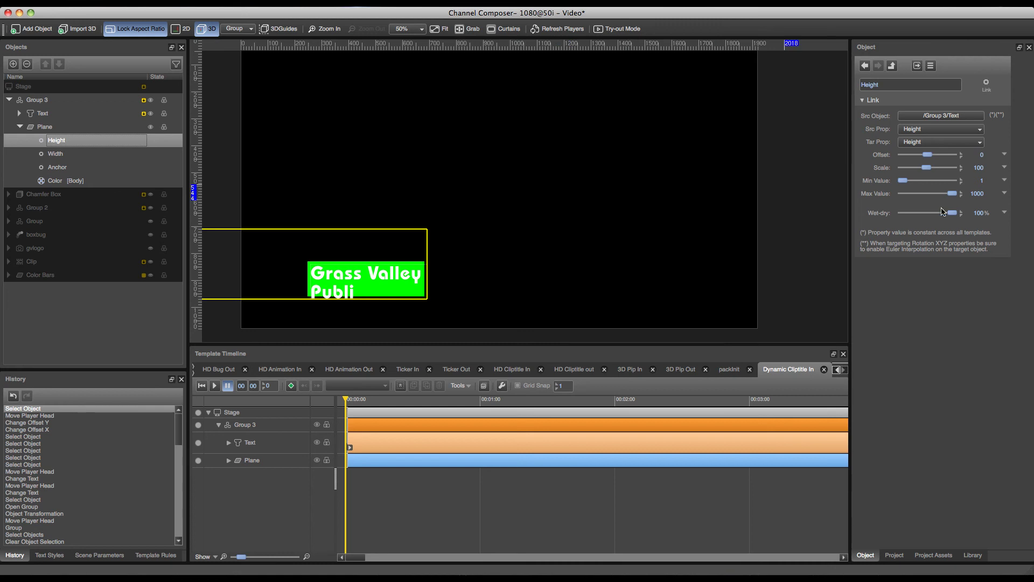
left_click(972, 156)
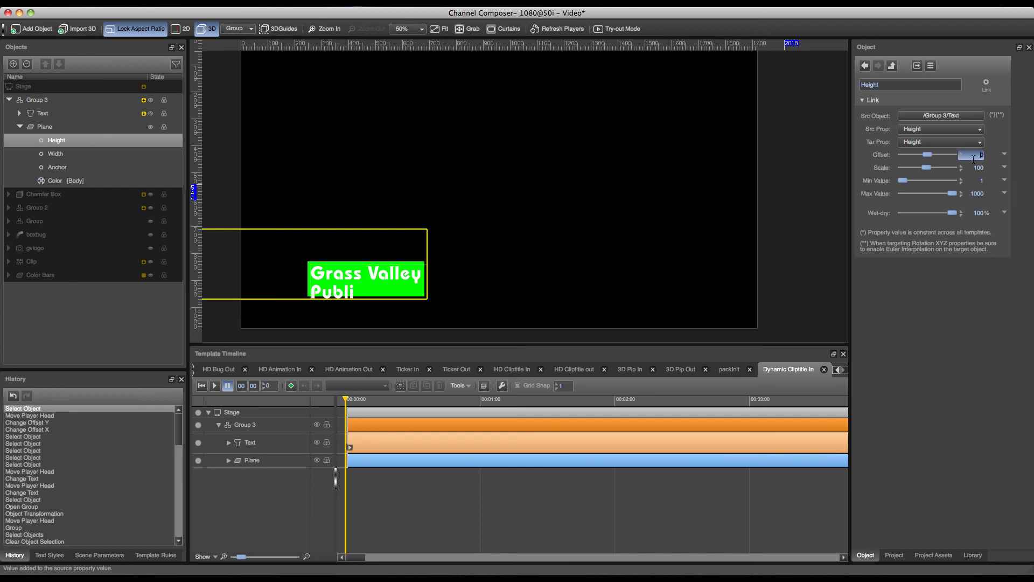
type("20")
key("Return")
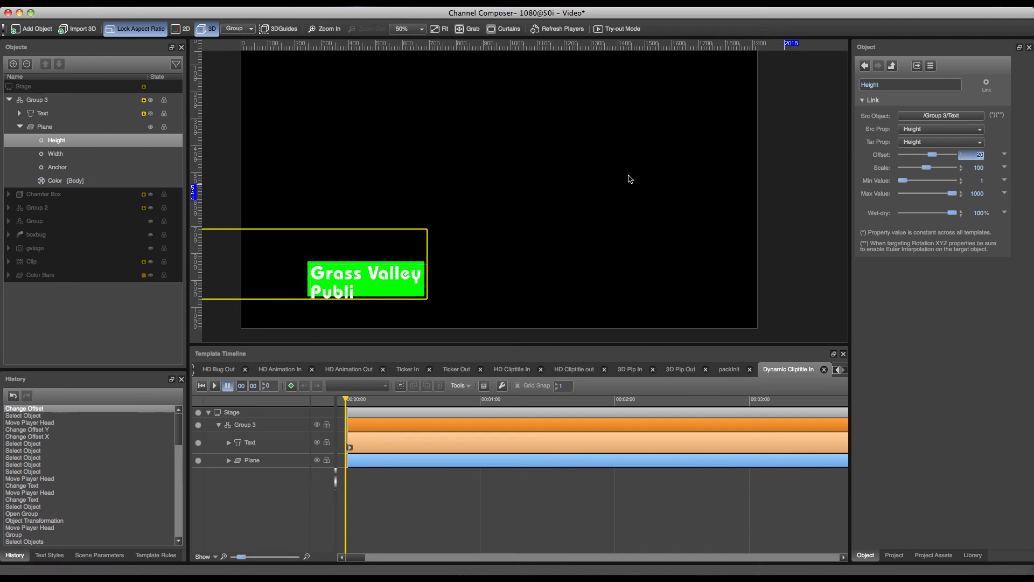
left_click(52, 155)
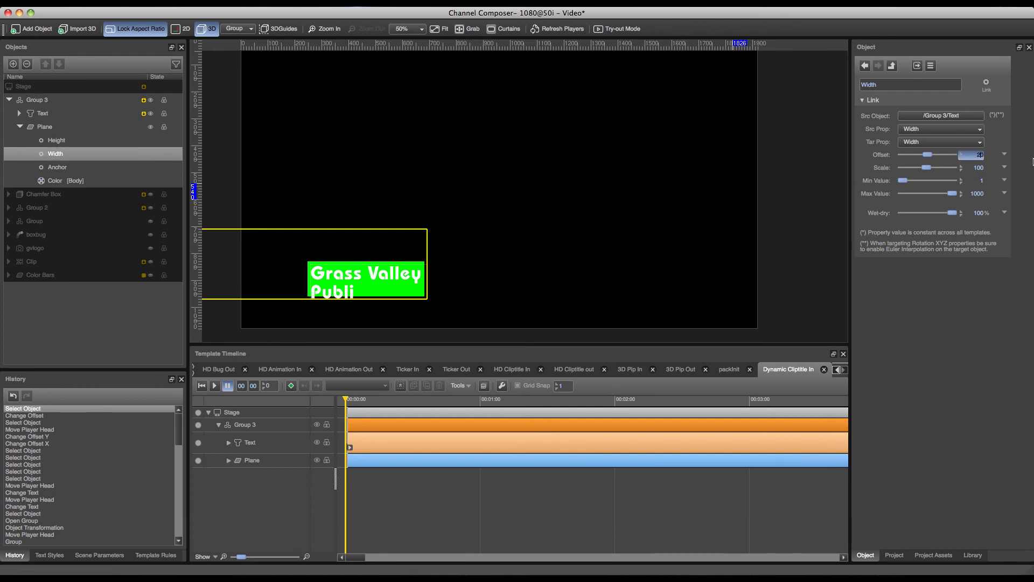
key("Return")
left_click(357, 402)
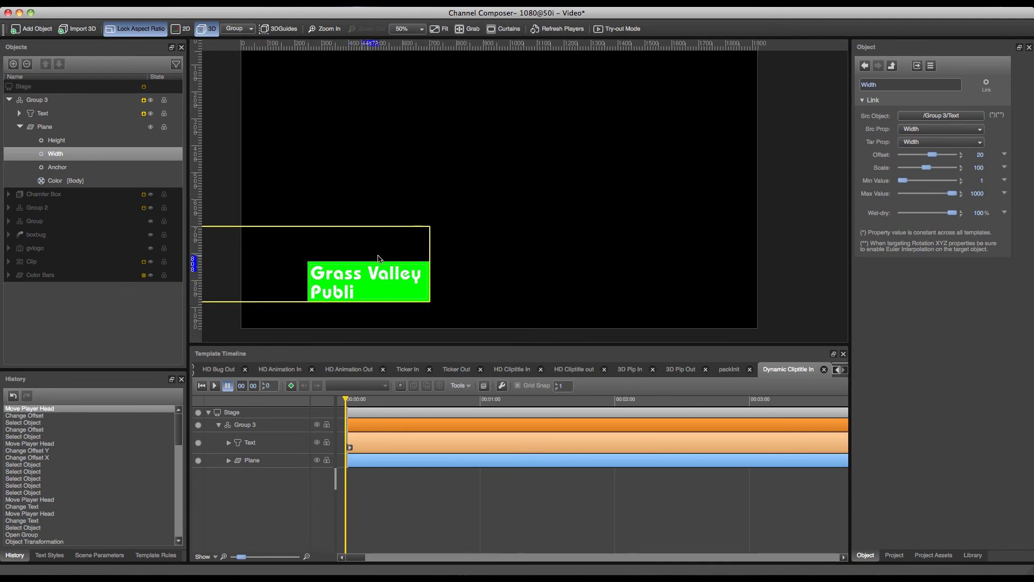
left_click(264, 429)
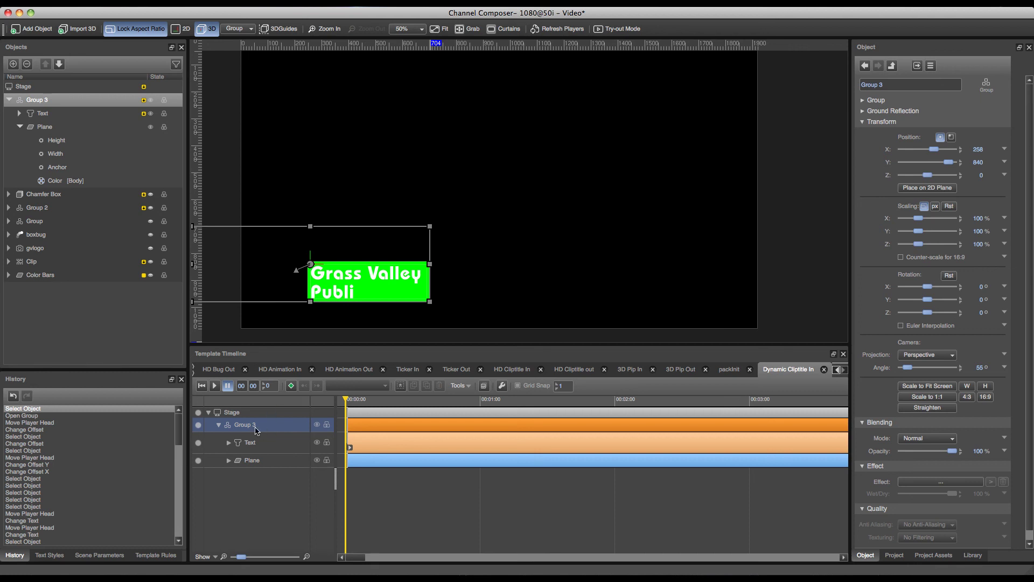
Inspect Group 3's Text and Plane layers, then select and collapse Group 3.
left_click(218, 425)
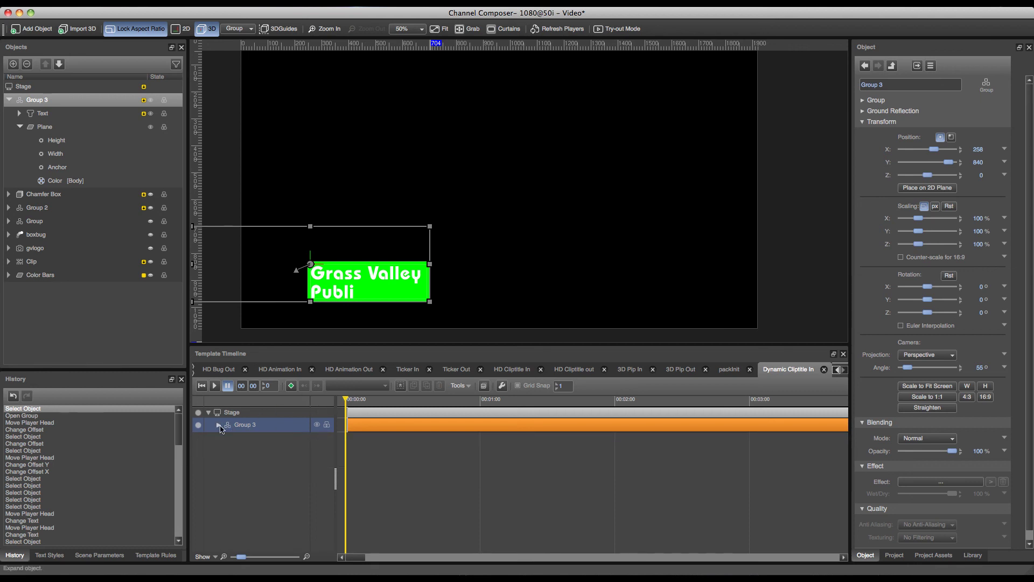
left_click(219, 424)
left_click(265, 446)
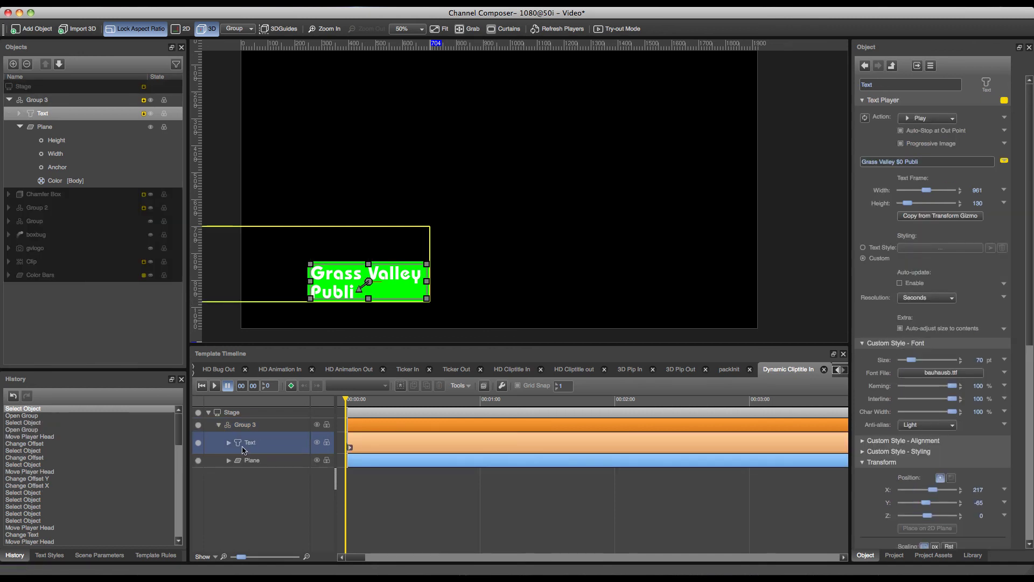
left_click(245, 459)
left_click(250, 449)
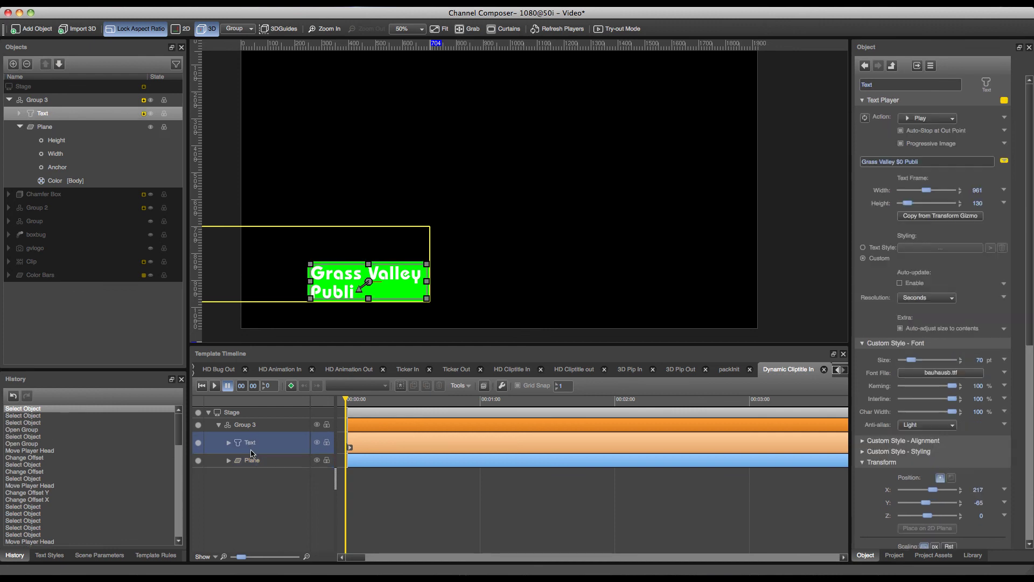
left_click(250, 458)
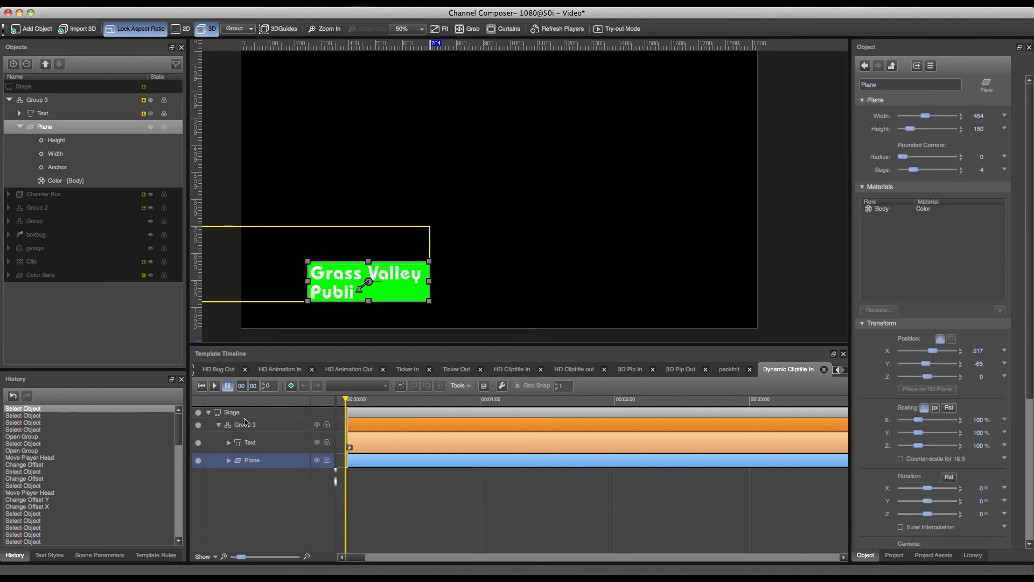
double_click(253, 426)
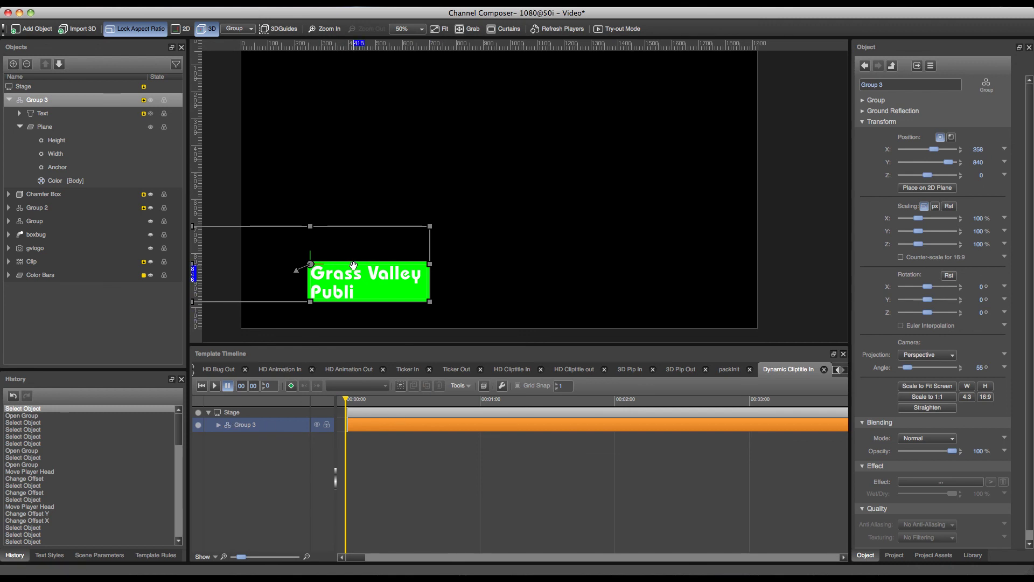
Keyframe Group 3 off-screen left at X -492 at 00:00 and at X 308 at 00:01.
key("Left")
key("Left")
key("Left")
key("Left")
key("Left")
key("Left")
key("Left")
key("Left")
key("Left")
key("Left")
key("Left")
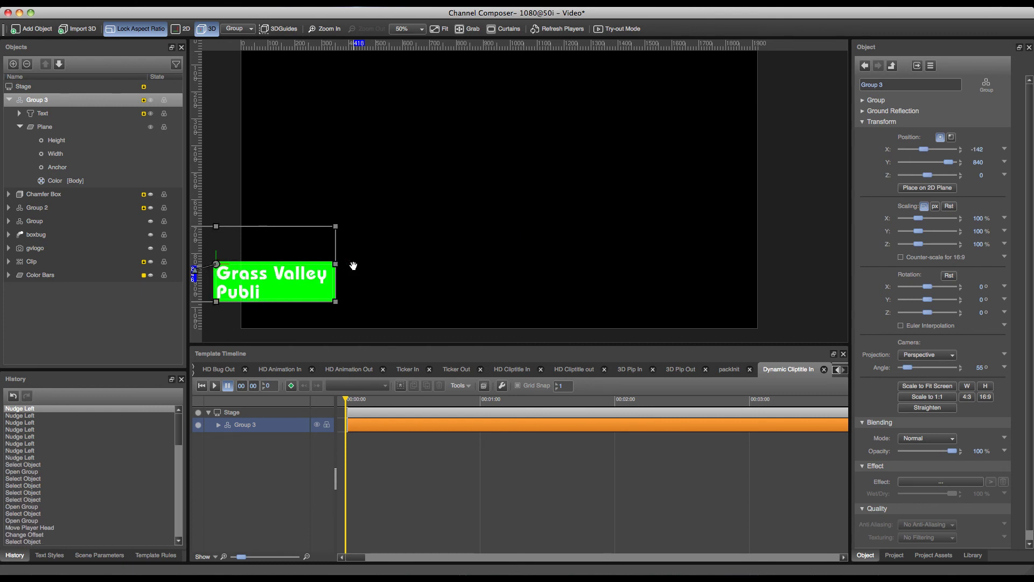
key("Left")
key("Left")
key("Left")
key("Left")
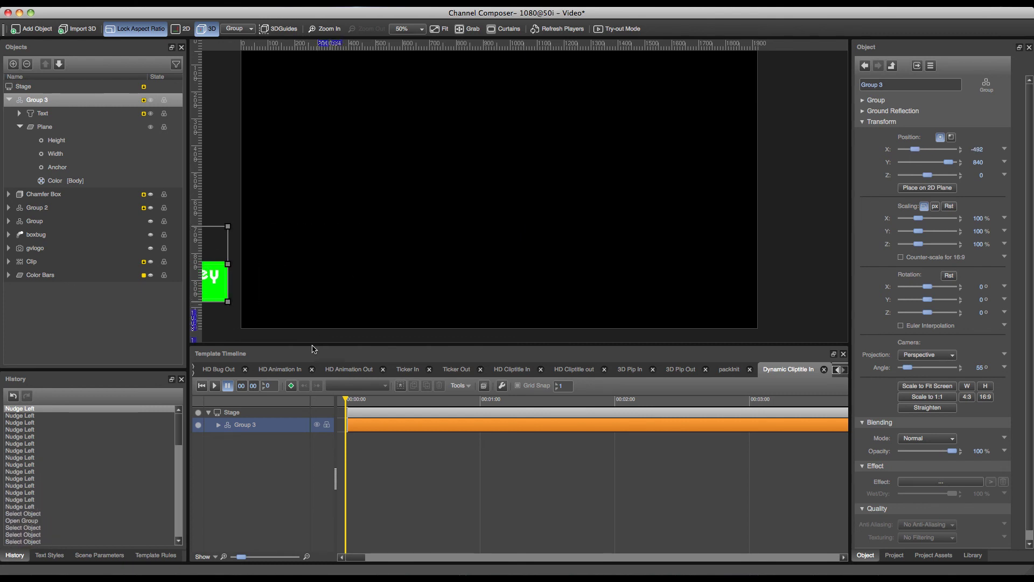
left_click(291, 385)
left_click_drag(344, 399, 480, 399)
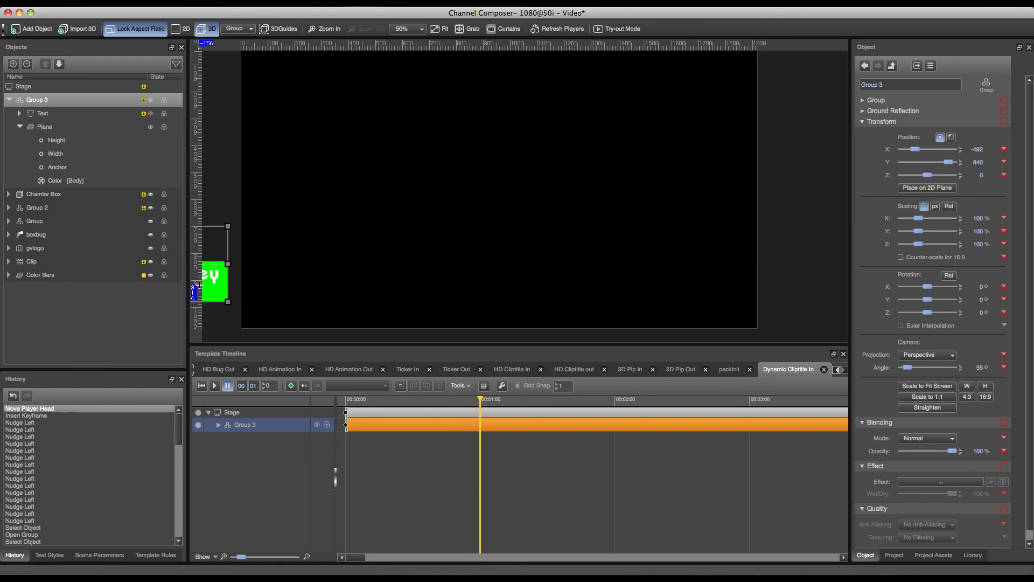
key("Right")
key("Right")
key("Right")
key("Right")
key("Right")
key("Right")
key("Right")
key("Right")
key("Right")
key("Right")
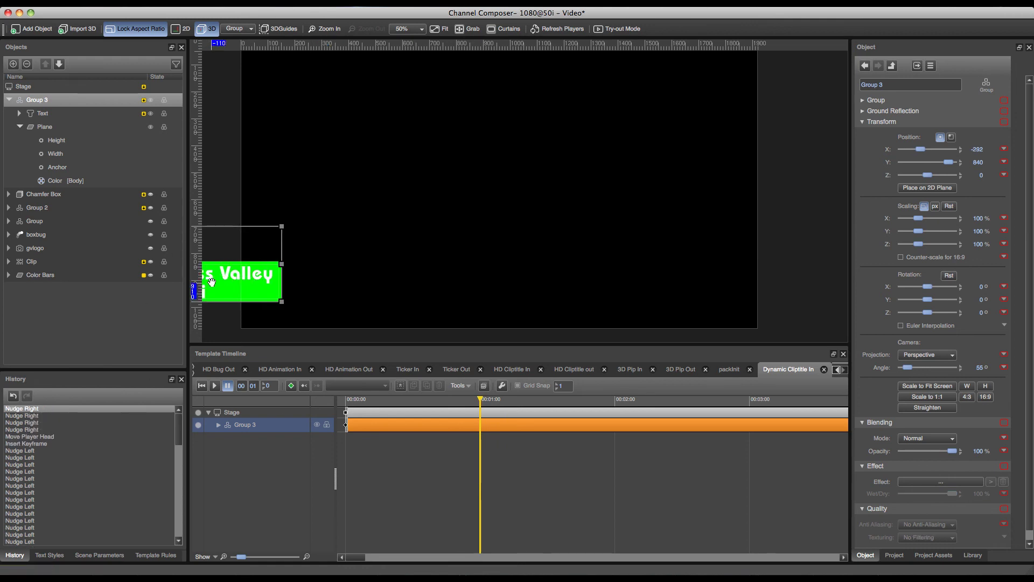
key("Right")
key("Right")
key("Right")
key("Right")
key("Right")
key("Right")
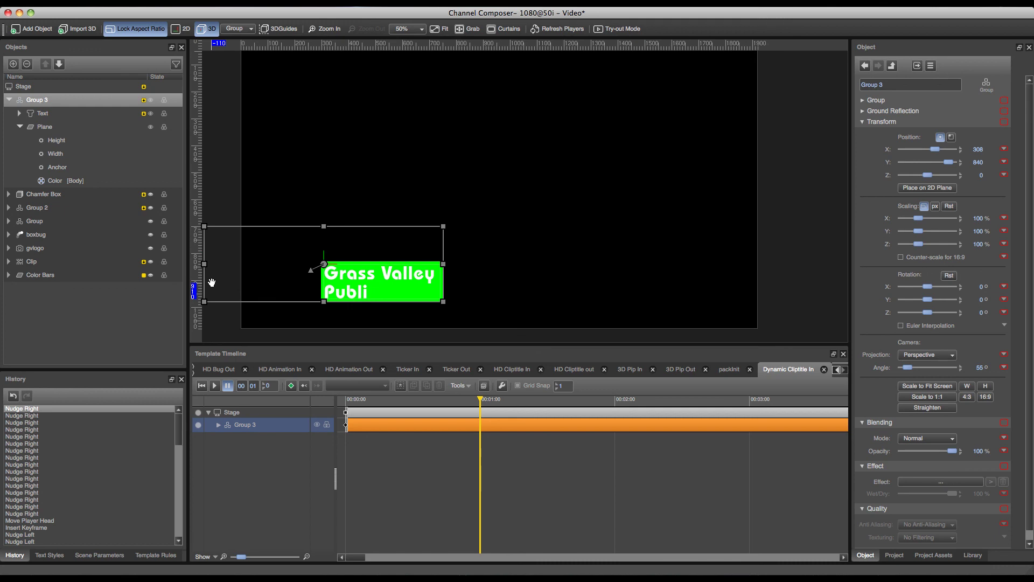
key("Insert")
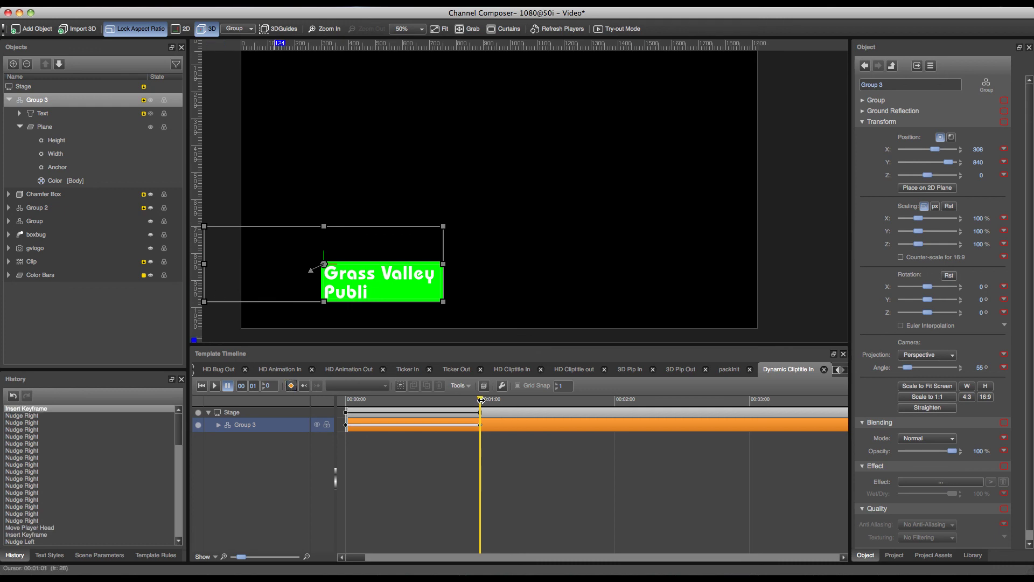
mouse_move(481, 399)
left_mouse_down()
mouse_move(366, 399)
mouse_move(464, 399)
mouse_move(323, 415)
mouse_move(510, 399)
mouse_move(370, 400)
mouse_move(480, 400)
left_mouse_up()
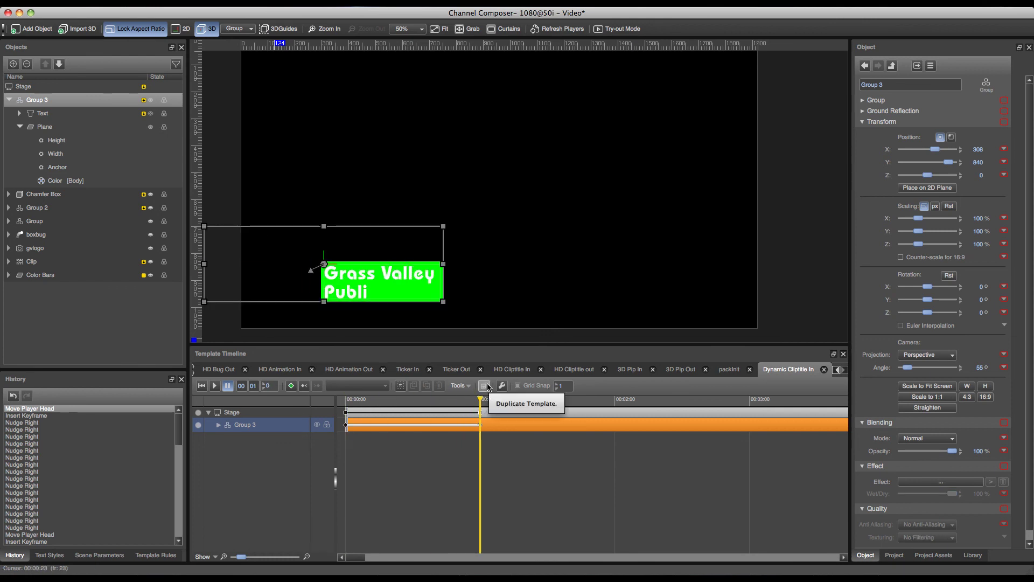
Duplicate the template and rename the copy 'Dynamic Cliptitle Out'.
left_click(484, 386)
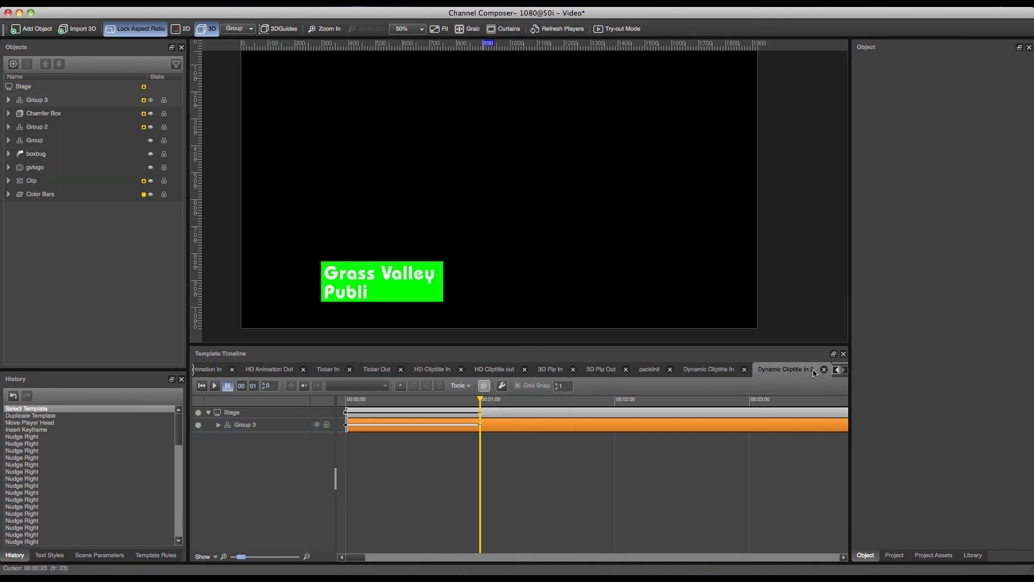
double_click(814, 373)
key("Right")
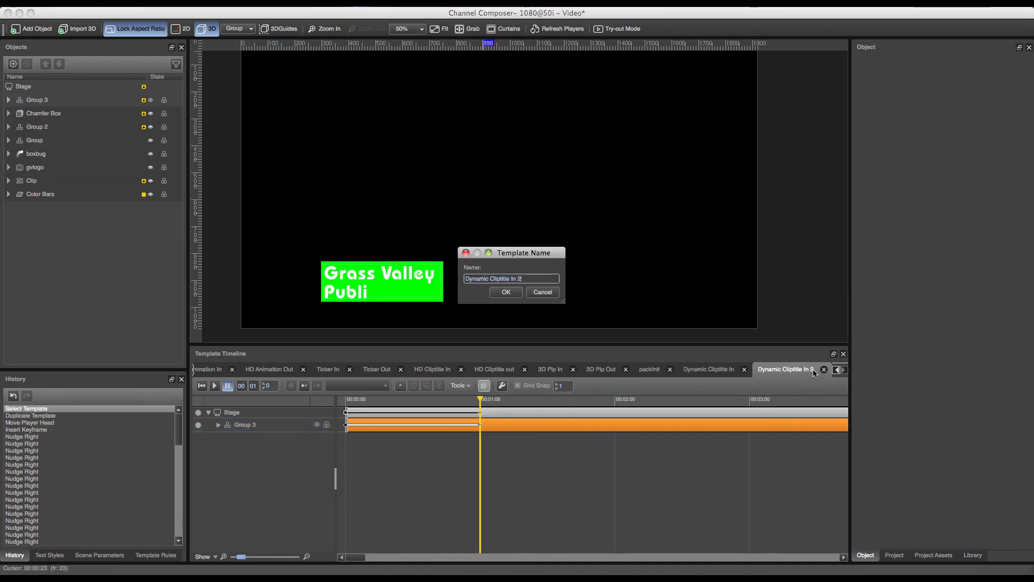
key("BackSpace")
type("Out")
key("Return")
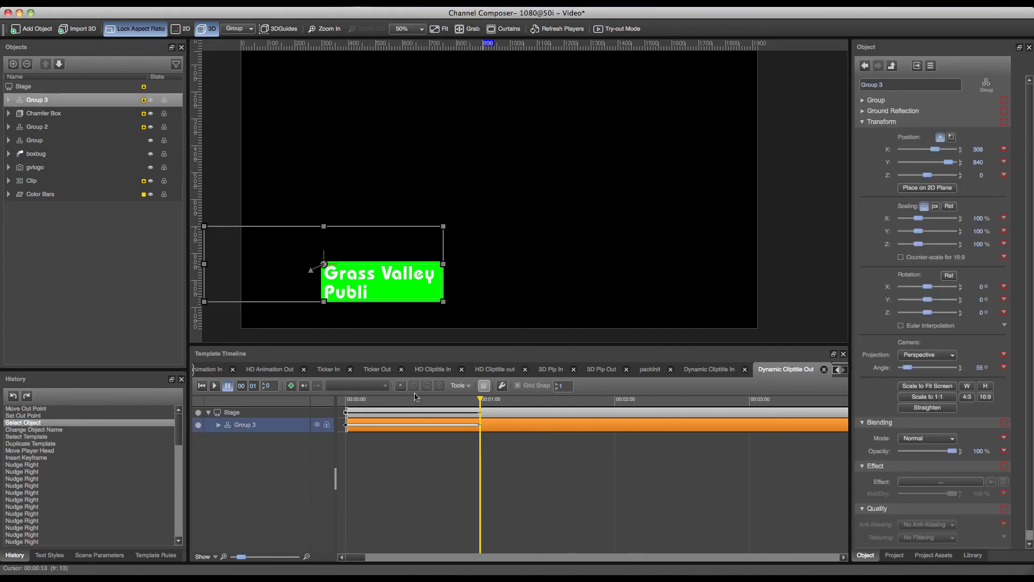
Select all keyframes and reverse them so the title slides out.
left_click(401, 386)
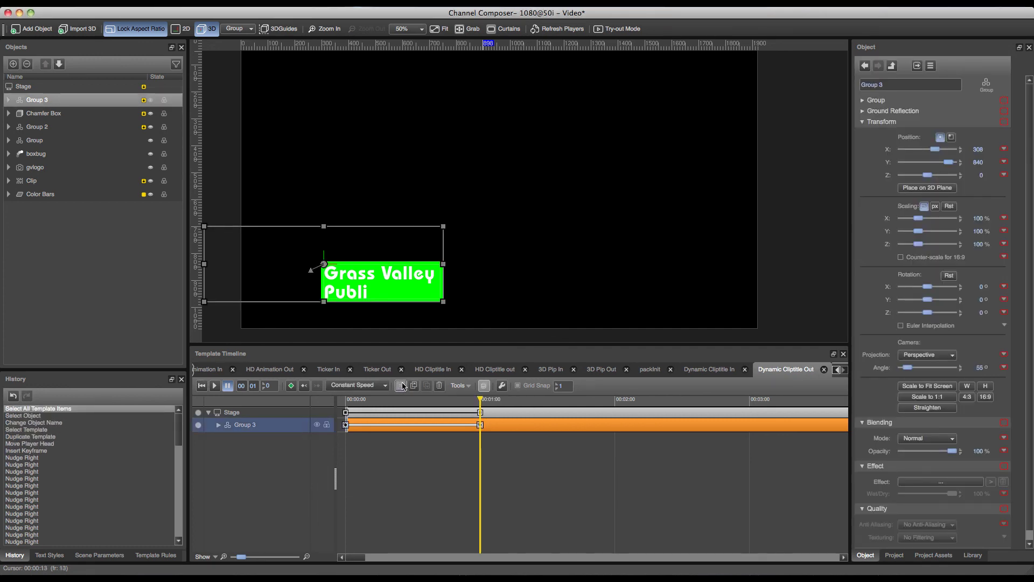
left_click(460, 386)
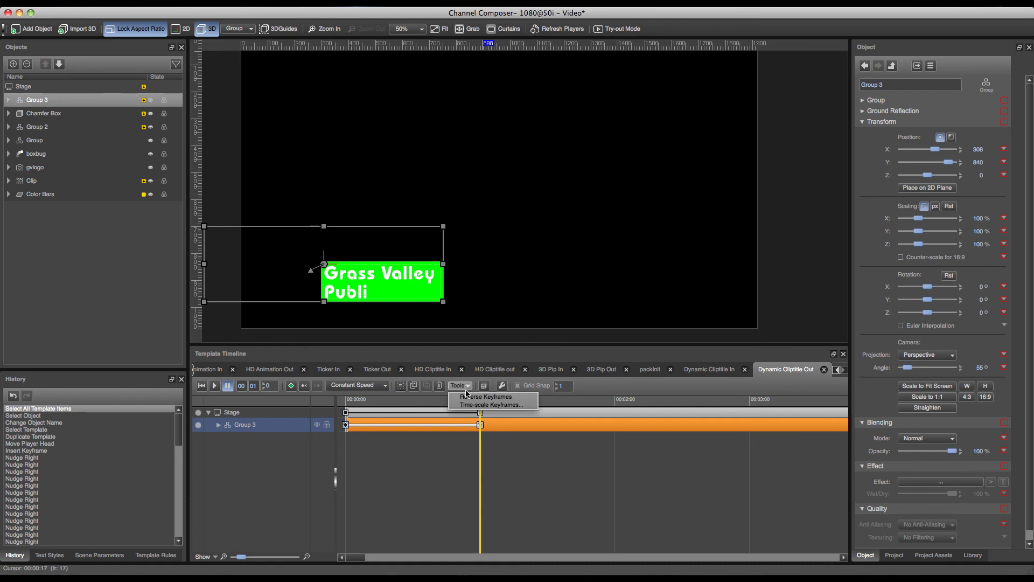
left_click(476, 397)
right_click(504, 425)
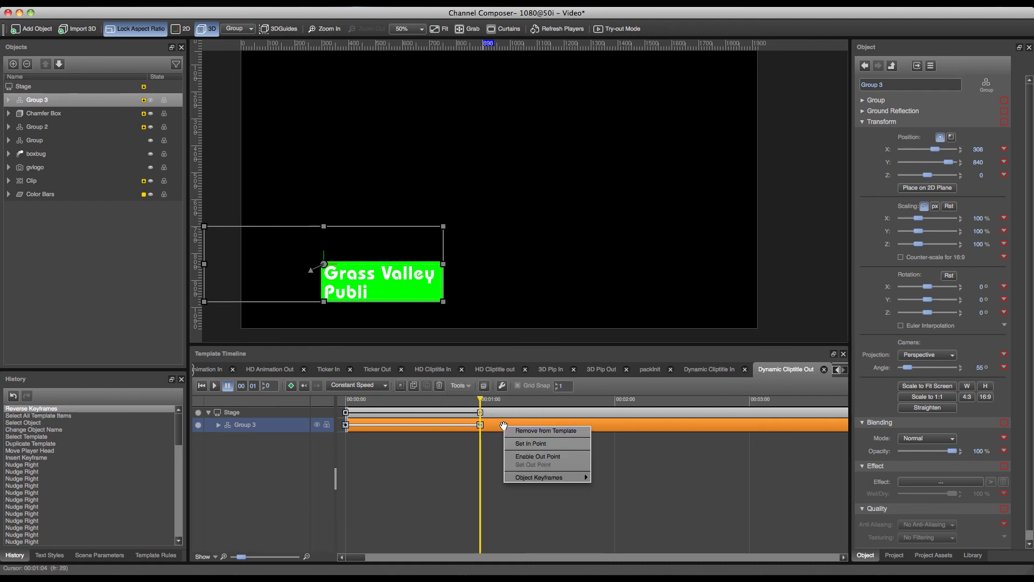